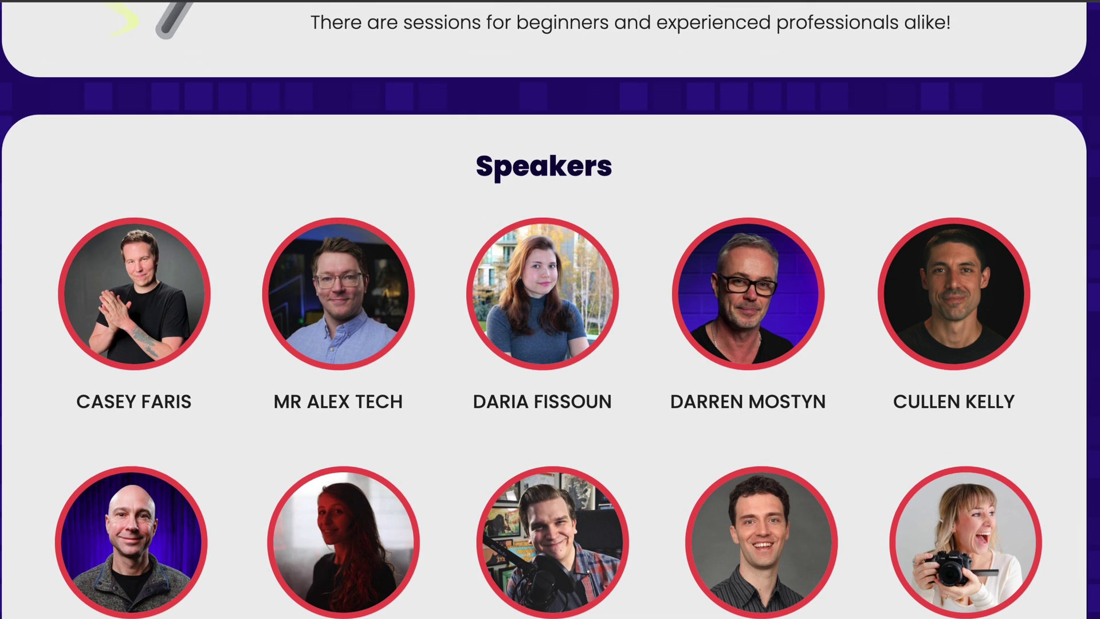
scroll(357, 222, "down", 3)
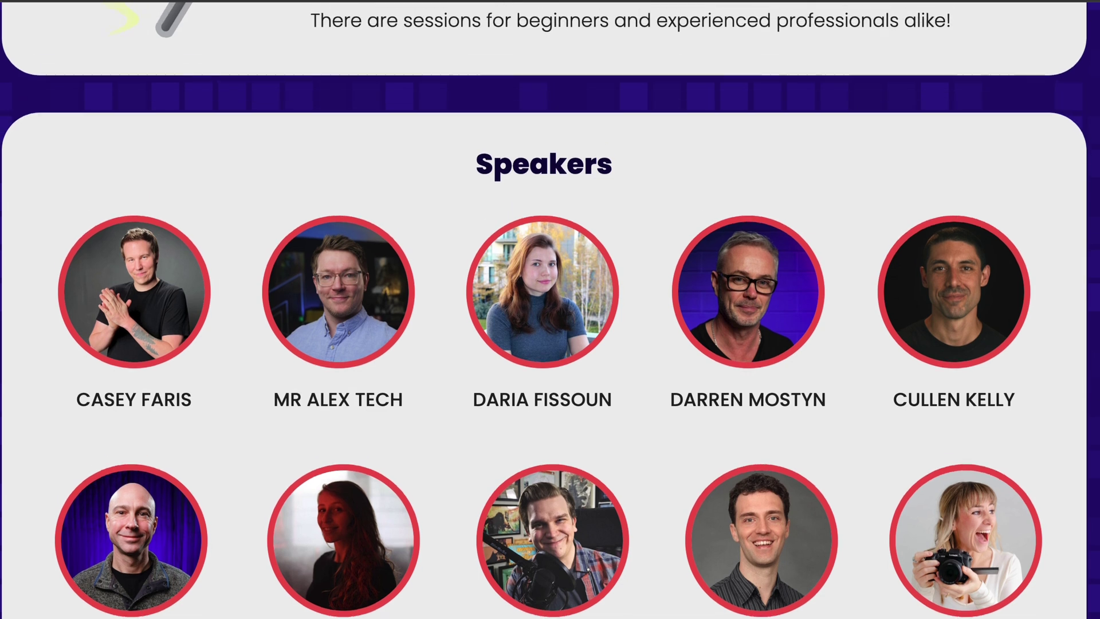
scroll(357, 222, "down", 2)
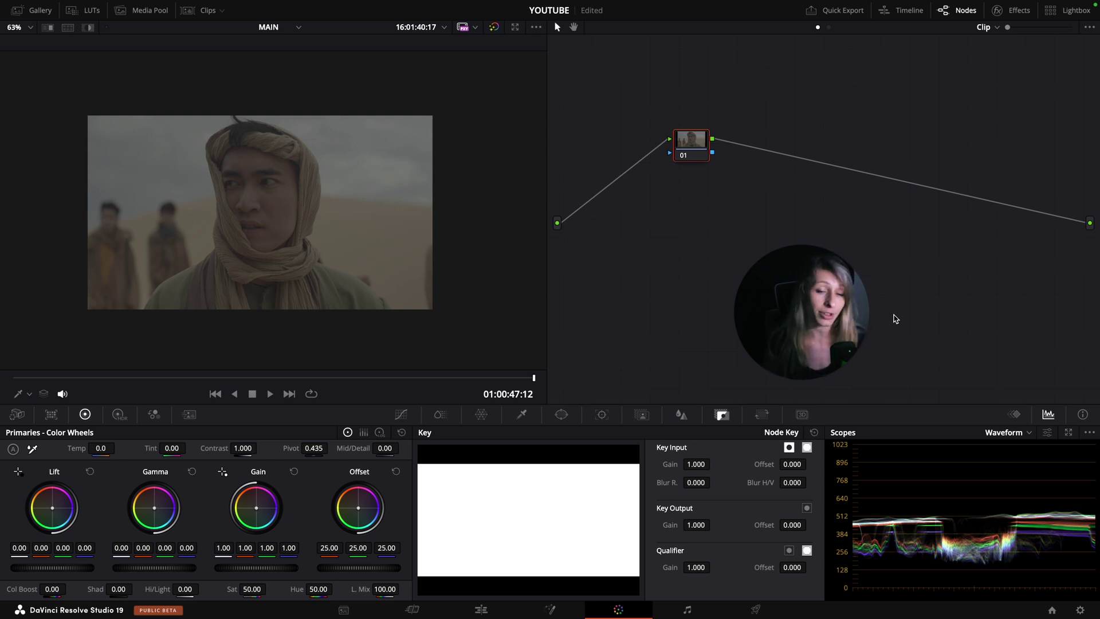
Step: Examine the project's color management settings, including the color science, timeline color space and output color space
left_click(713, 272)
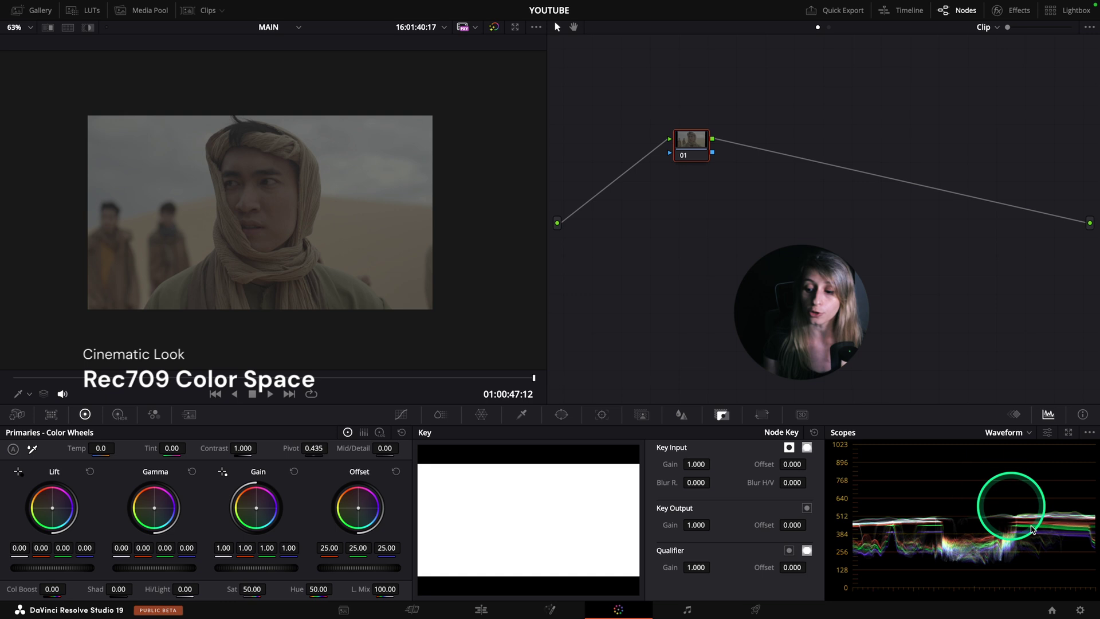
left_click(1081, 610)
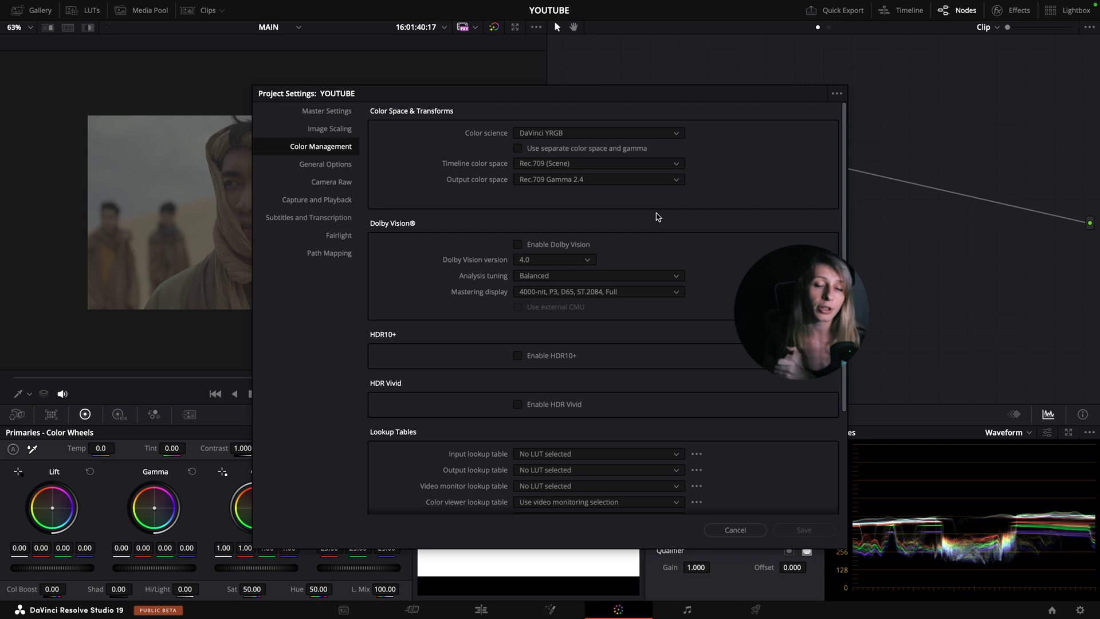
key("Escape")
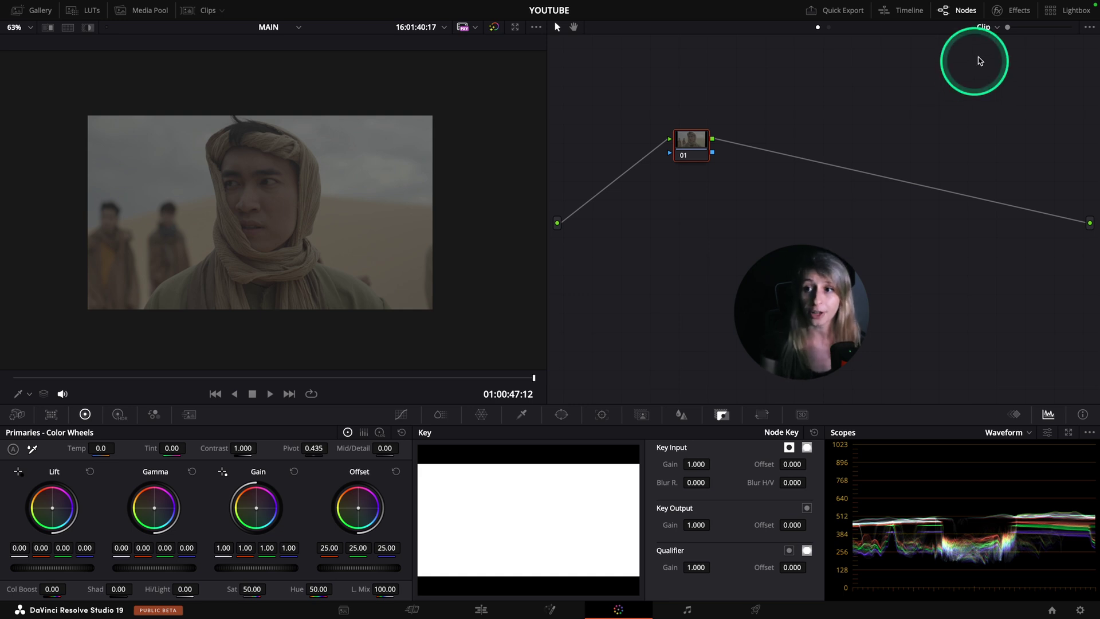
Step: Find the Color Space Transform effect by searching for "color" and apply it to node 01
left_click(1008, 10)
left_click(949, 44)
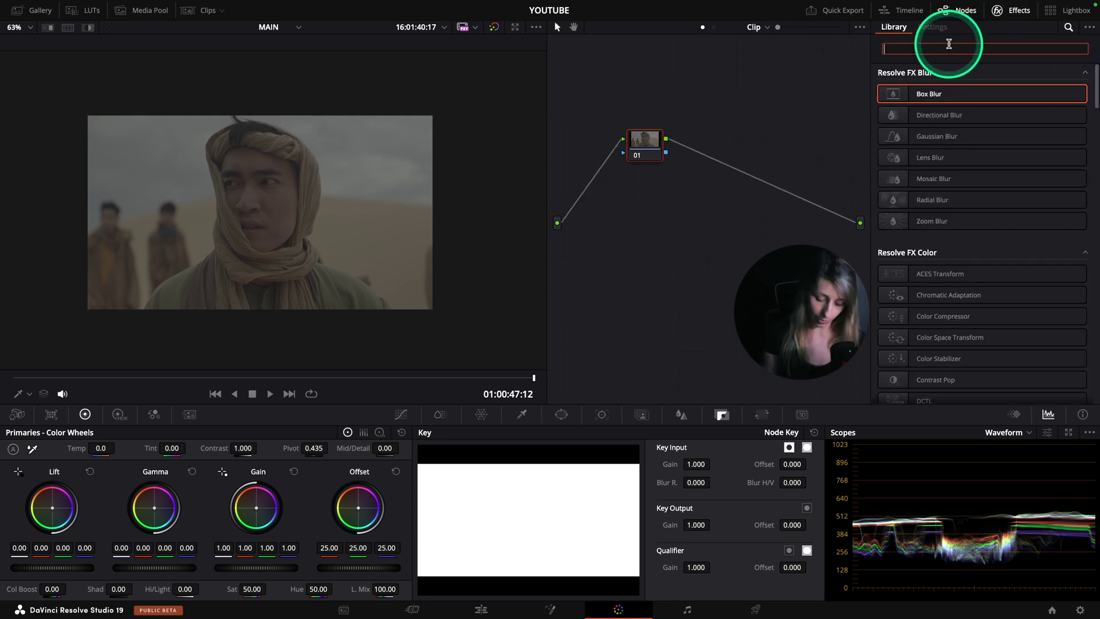
type("color")
left_click(945, 115)
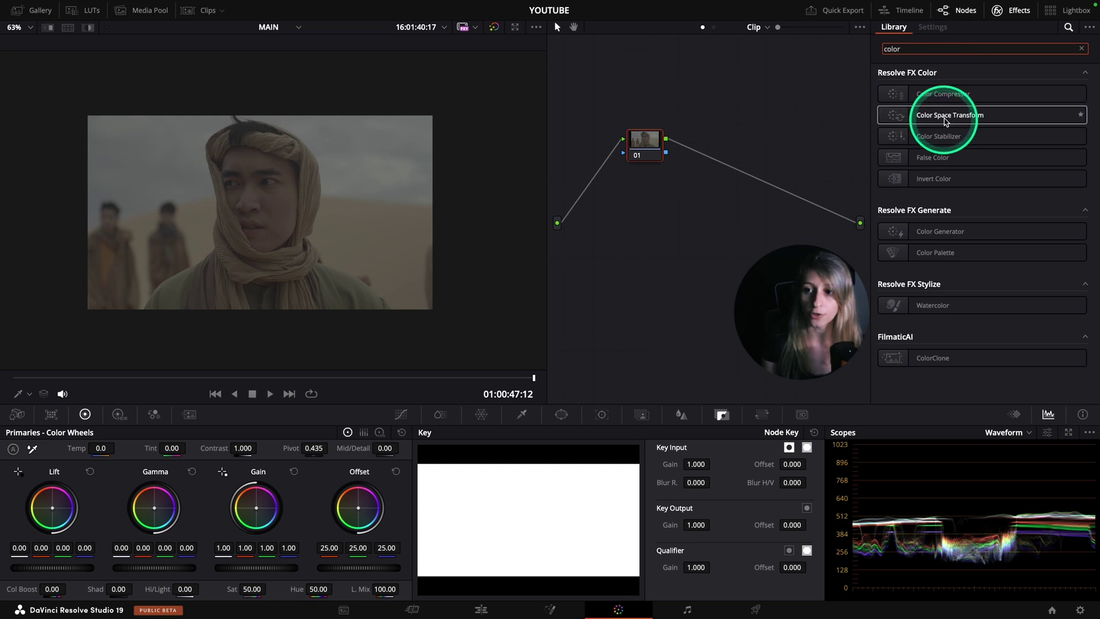
left_click_drag(946, 116, 647, 148)
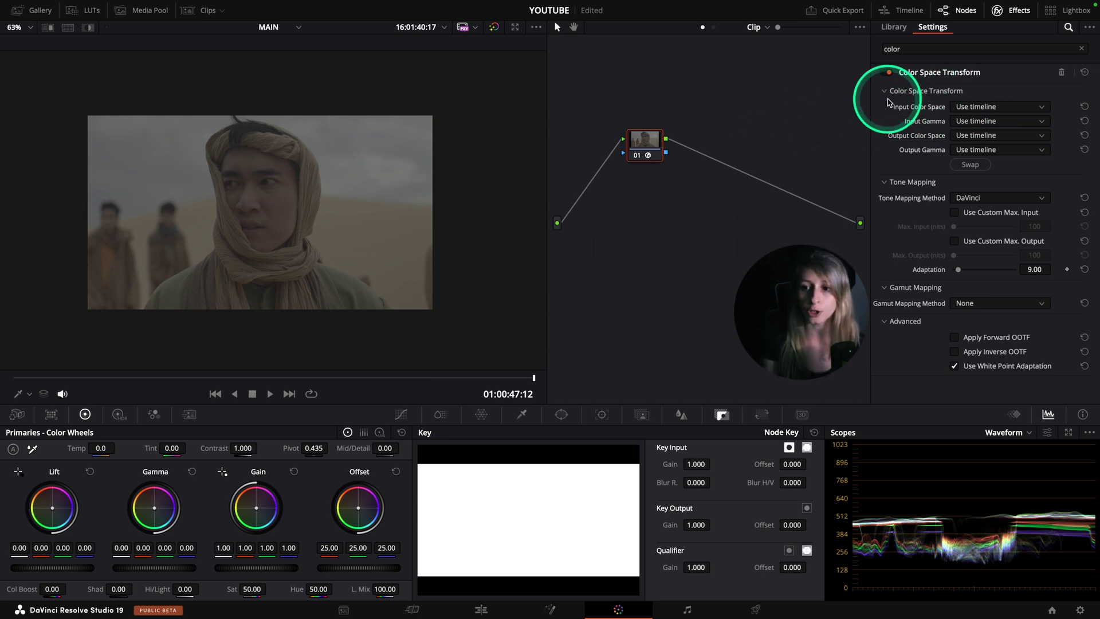
Step: Set the Color Space Transform's input color space to Sony S-Gamut3.Cine and its input gamma to Sony S-Log3
left_click(954, 110)
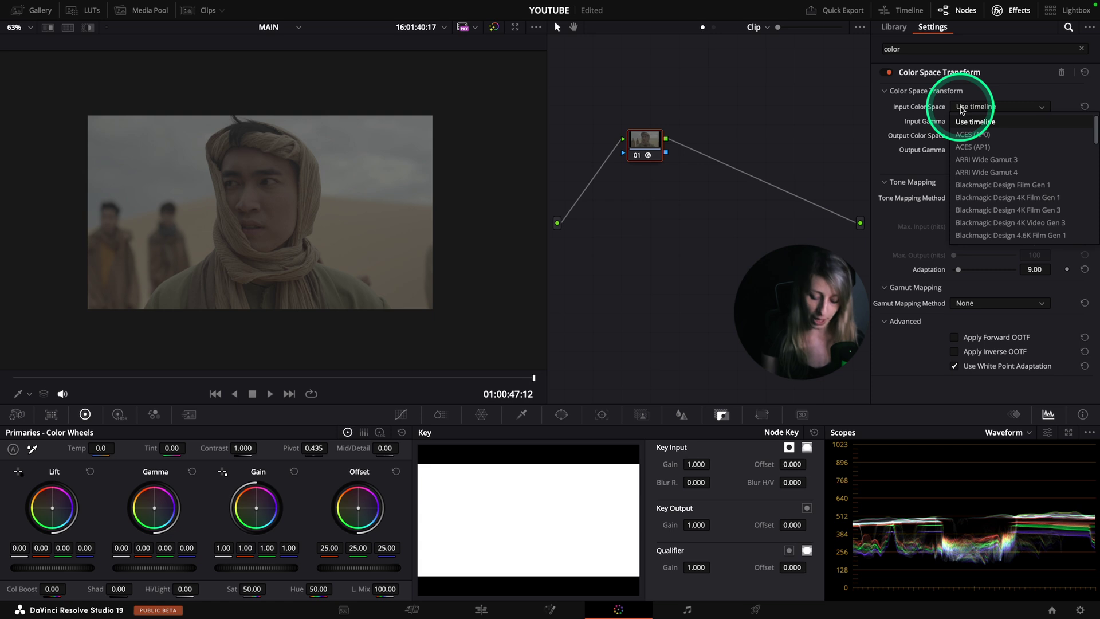
scroll(991, 201, "down", 10)
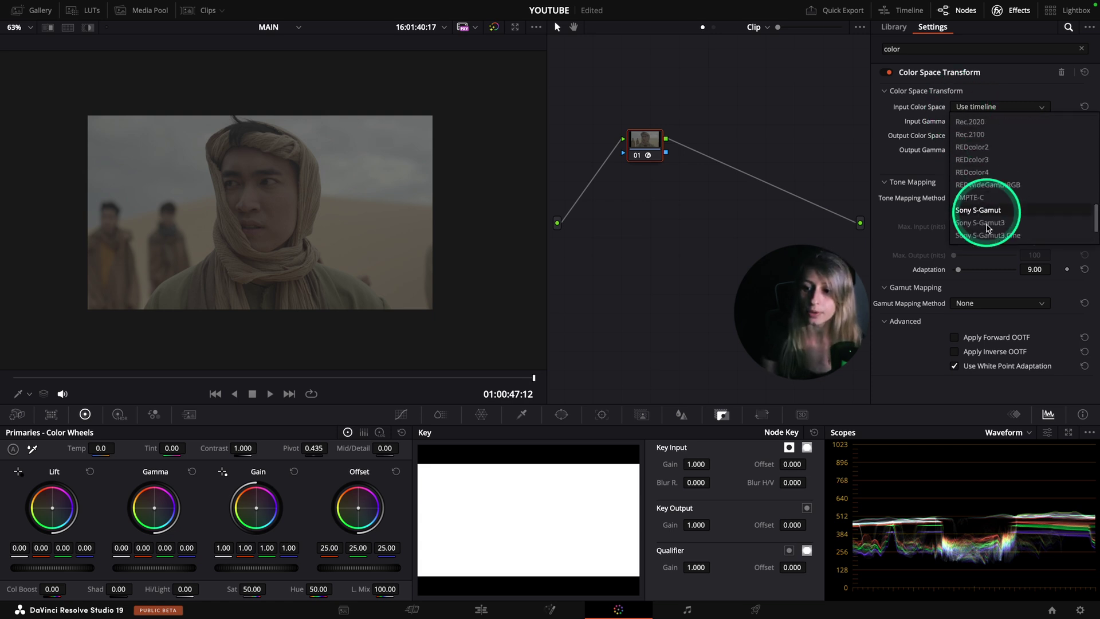
left_click(999, 210)
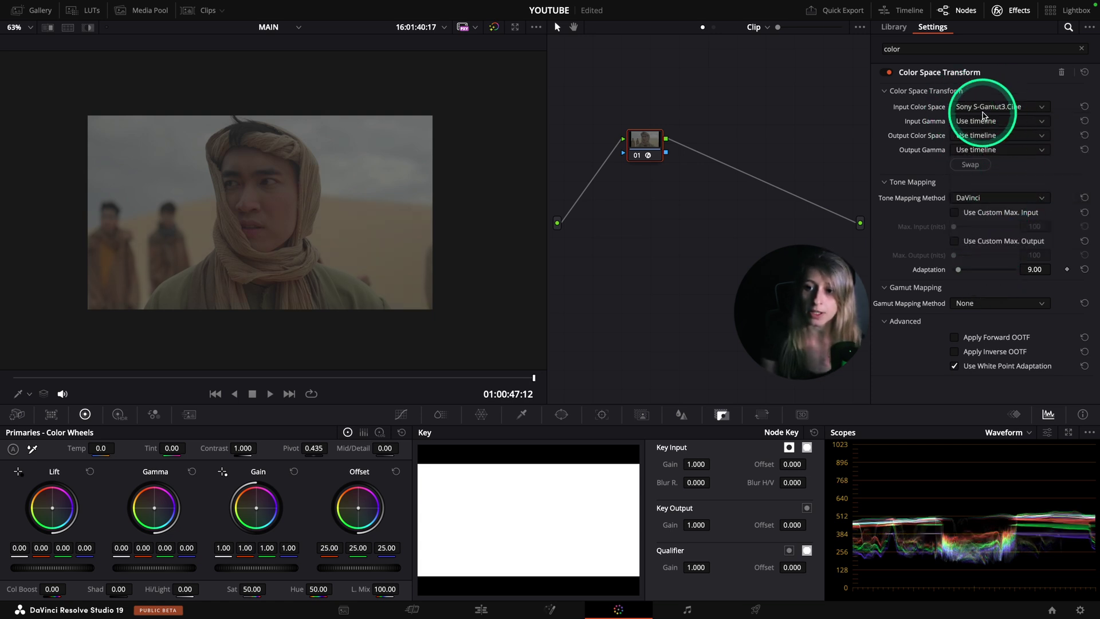
left_click(975, 124)
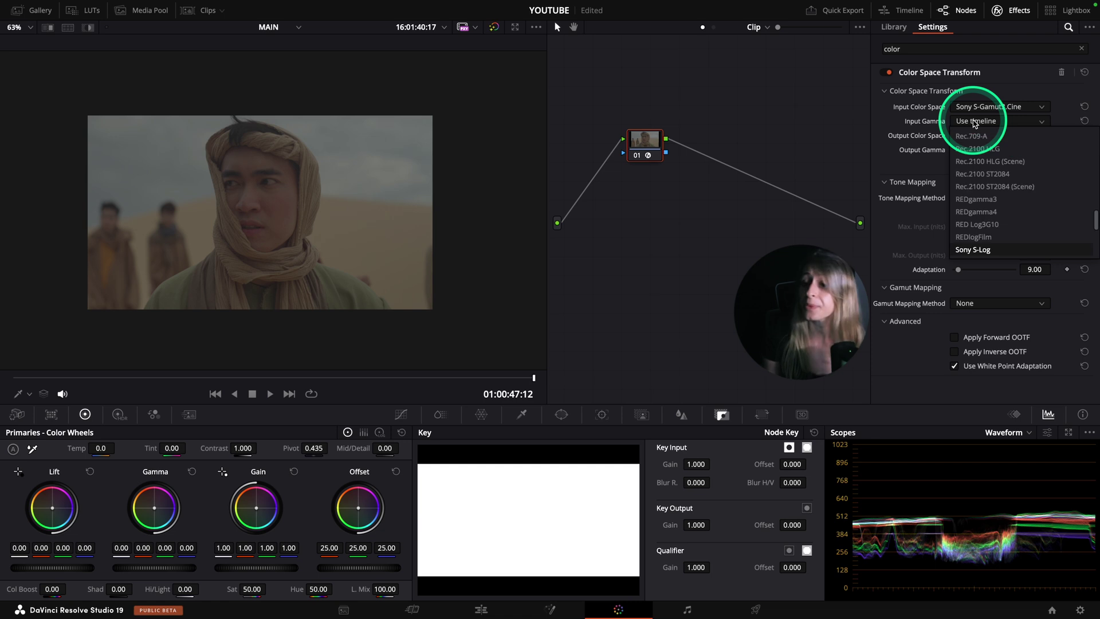
scroll(979, 149, "down", 10)
left_click(975, 236)
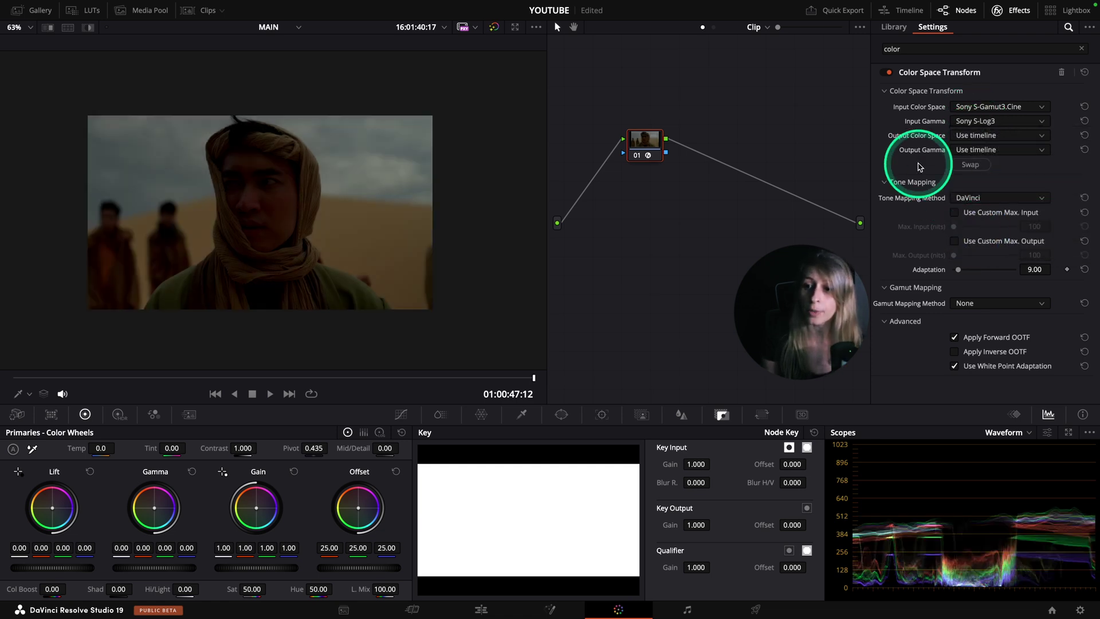
Step: Set the transform's output color space to Rec.709 and its output gamma to Gamma 2.4
left_click(987, 135)
scroll(976, 172, "down", 6)
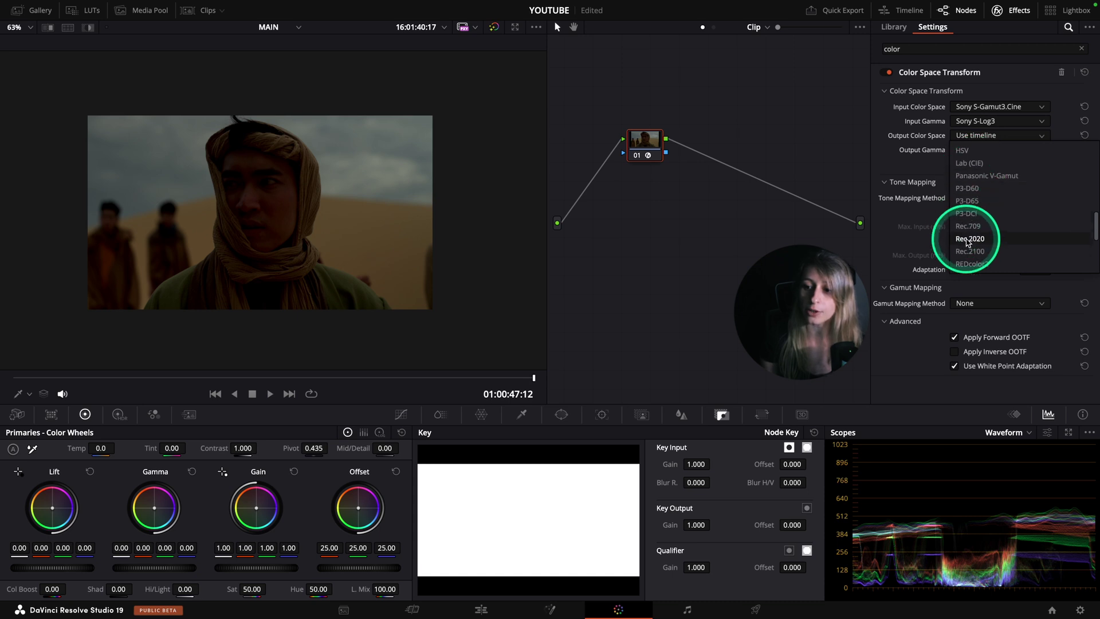
left_click(968, 227)
left_click(971, 151)
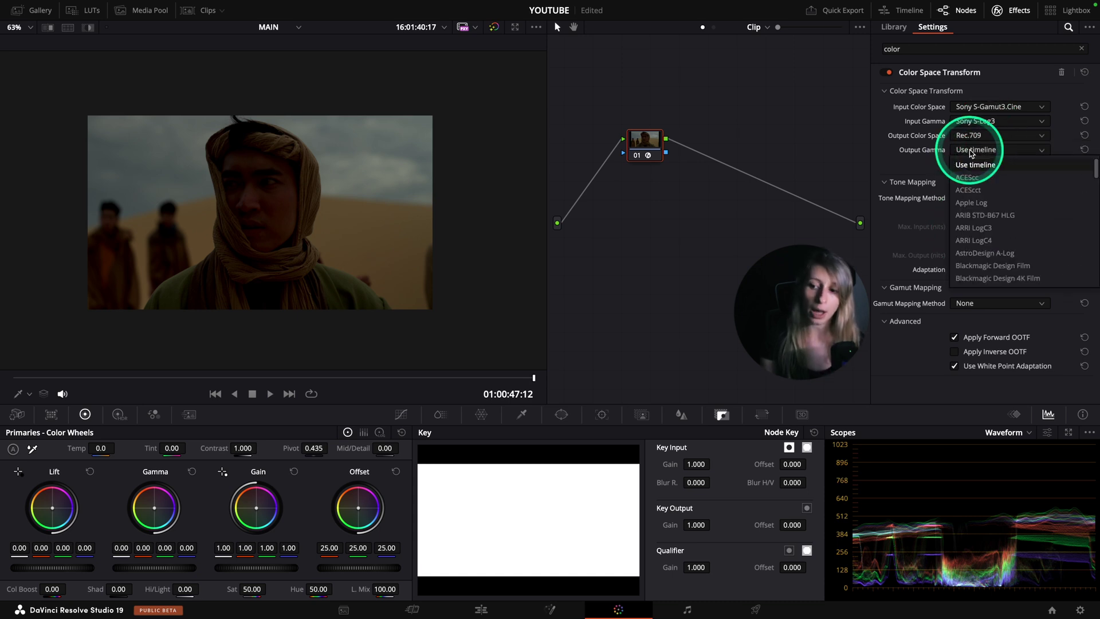
scroll(976, 172, "down", 5)
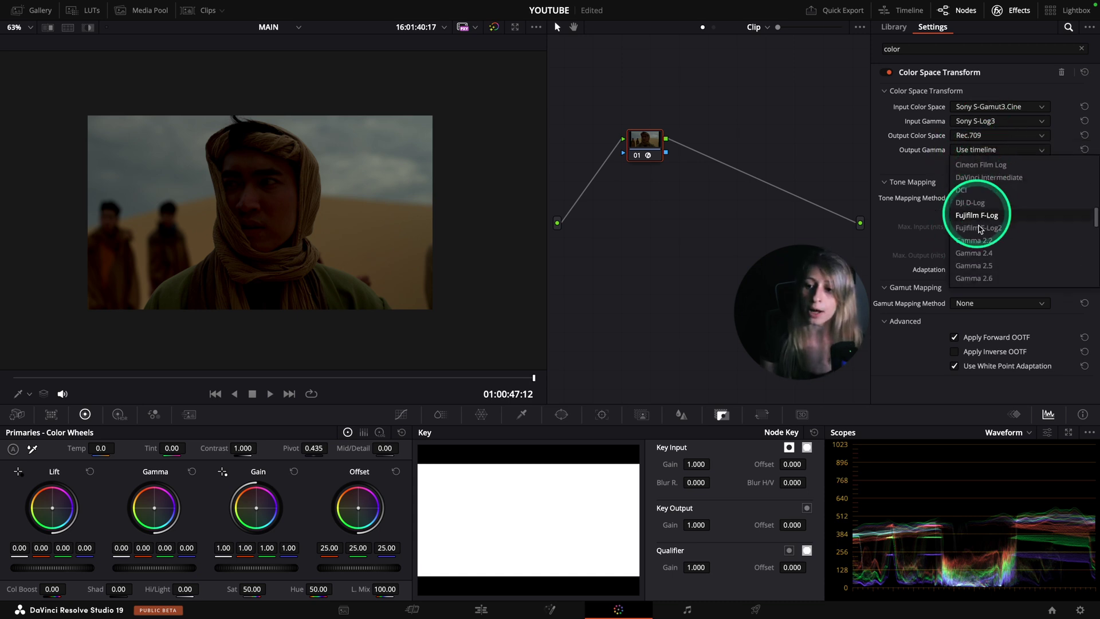
left_click(977, 254)
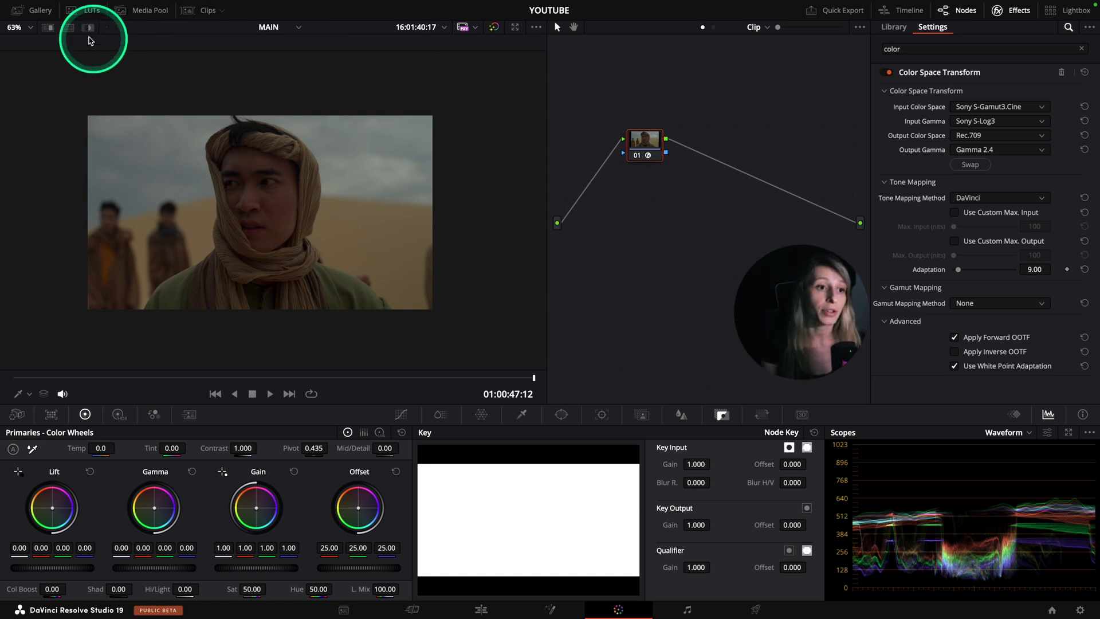
Step: Open the Film Looks LUT collection and add a serial node after node 01
left_click(94, 11)
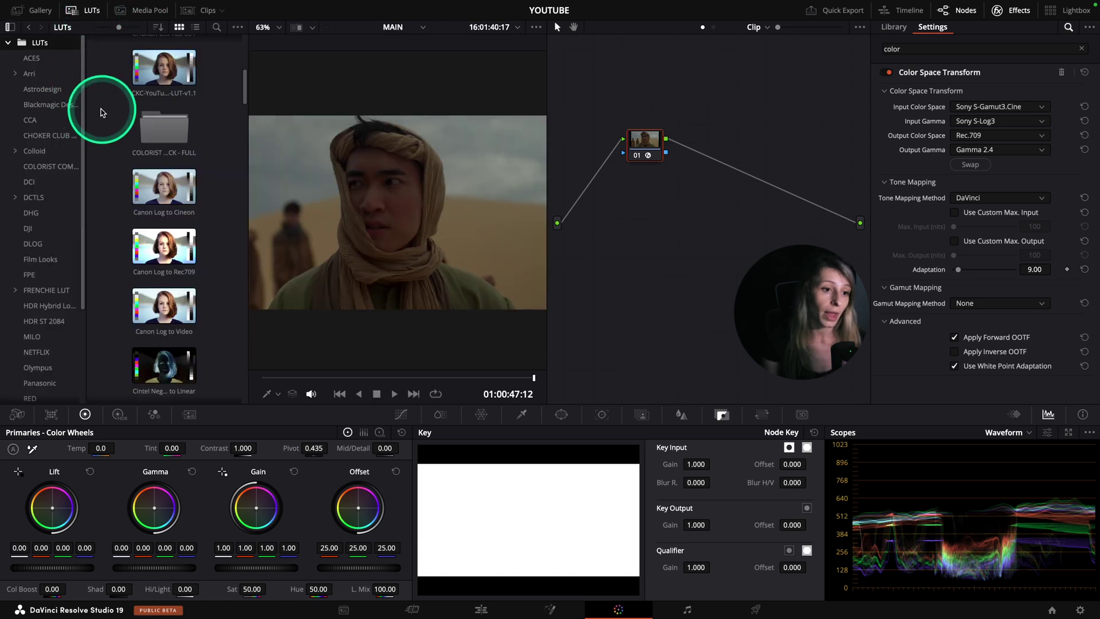
left_click(49, 260)
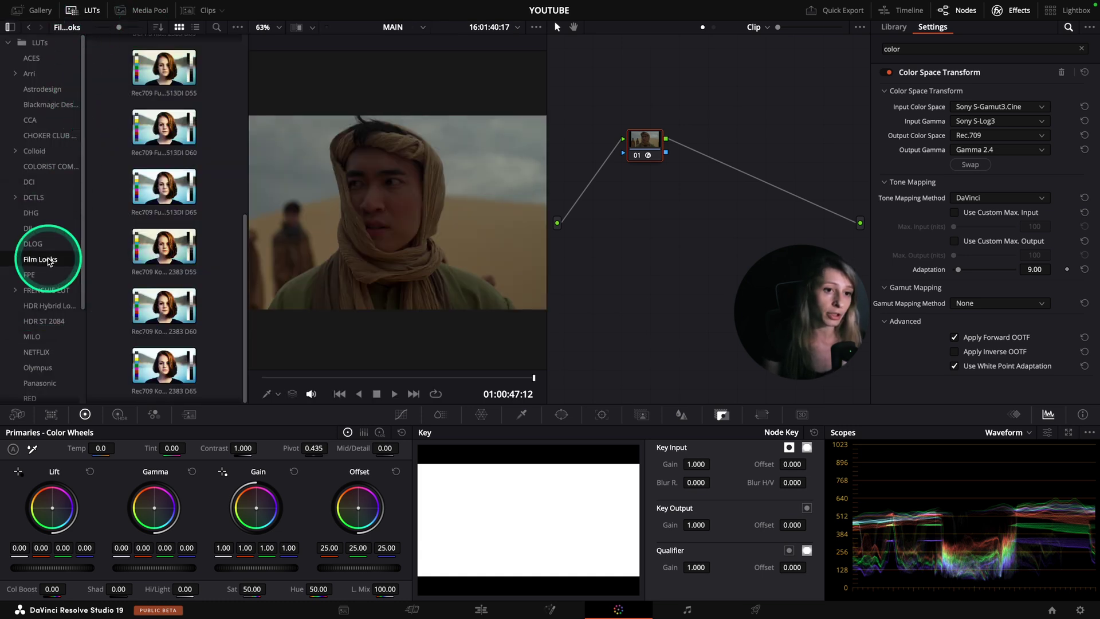
scroll(228, 198, "down", 1)
scroll(228, 198, "down", 5)
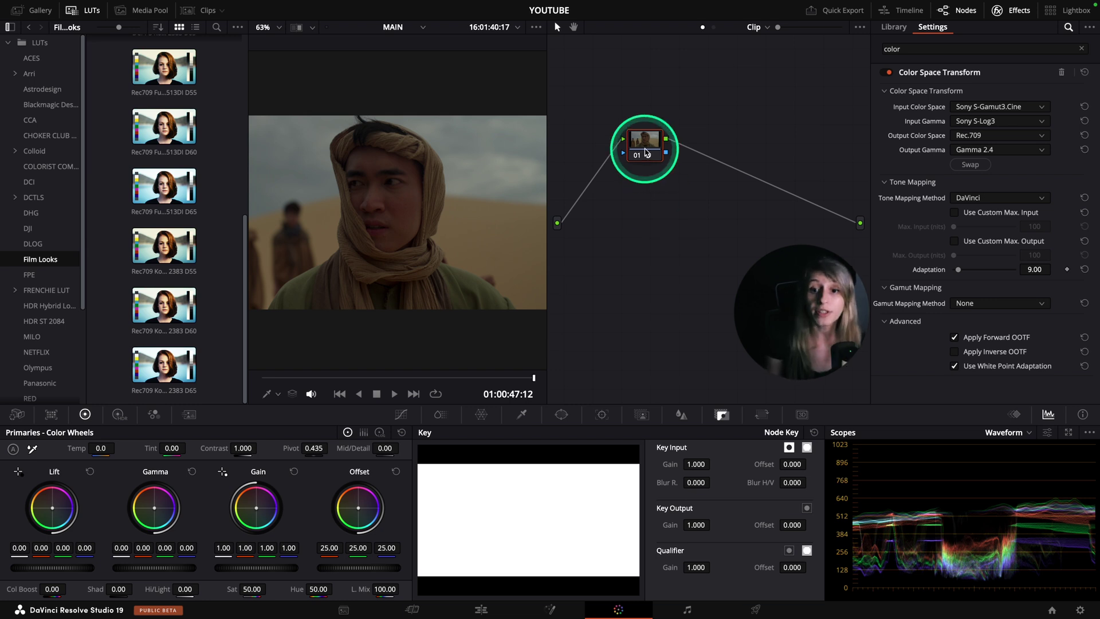
key("alt+s")
Step: Try the Rec709 Kodak 2383 D60 LUT on node 02 and undo its application
left_click_drag(160, 324, 704, 159)
left_click_drag(398, 373, 536, 366)
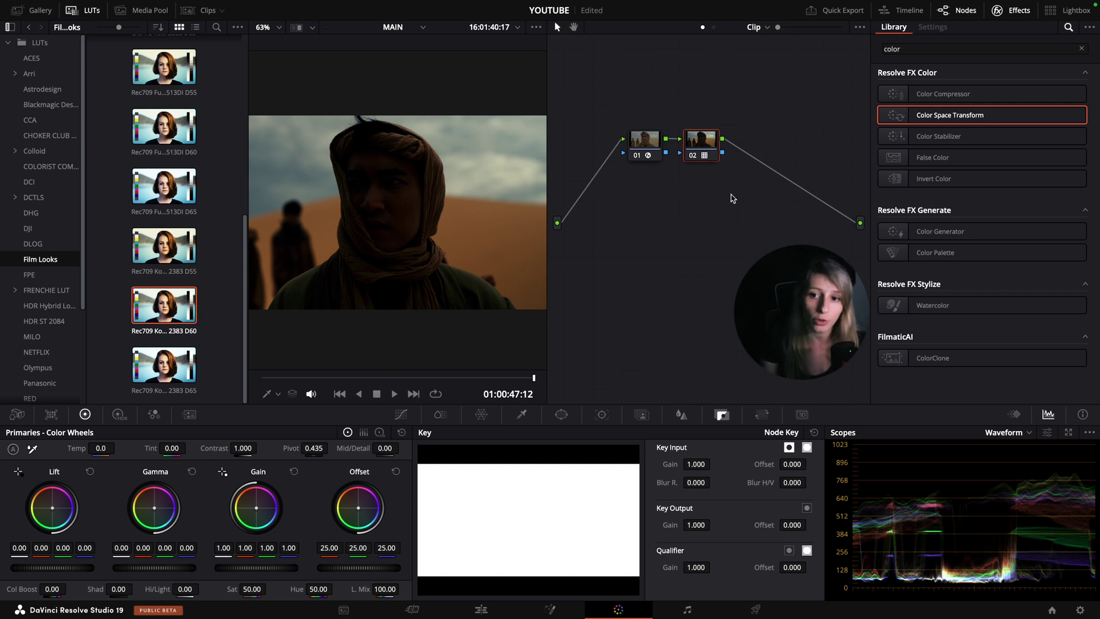
key("ctrl+z")
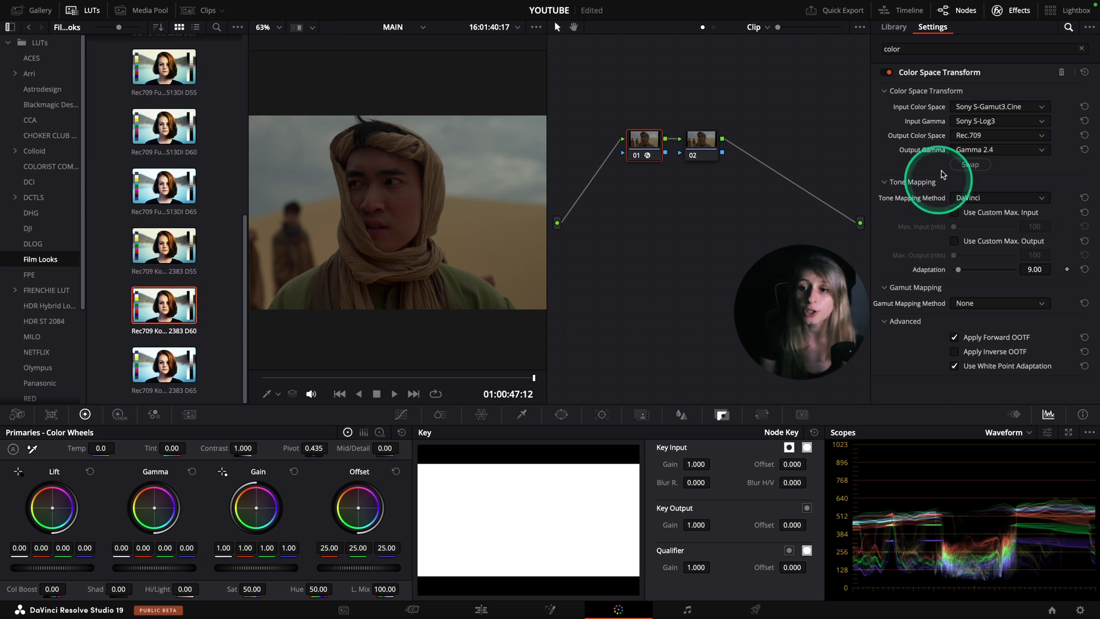
Step: Change node 01's output gamma to Cineon Film Log in the Color Space Transform and save the project
left_click(1010, 154)
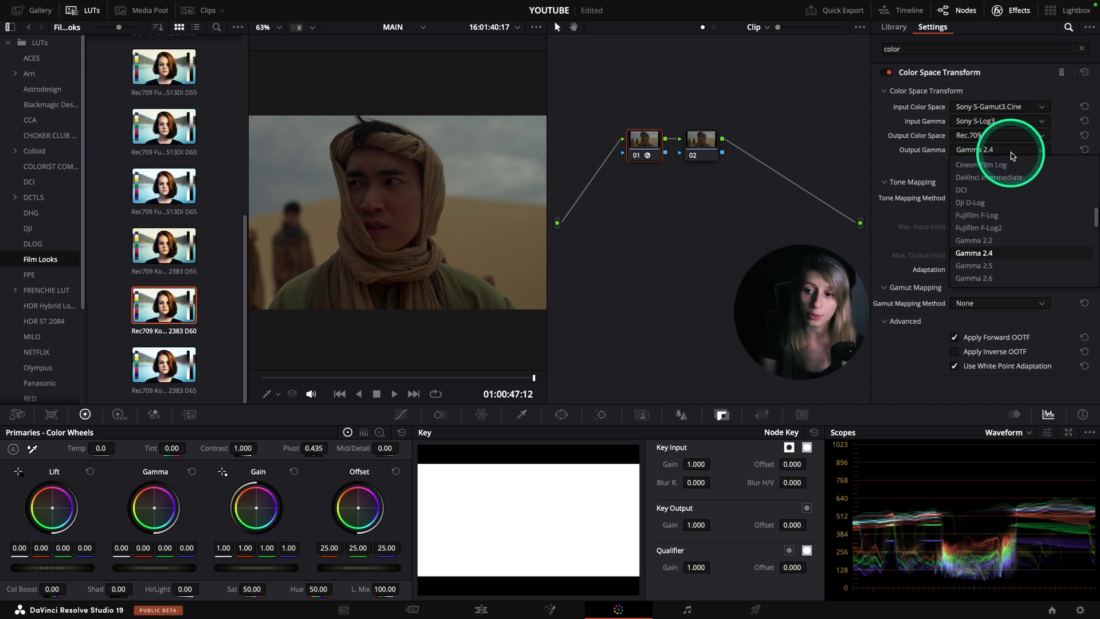
left_click(997, 165)
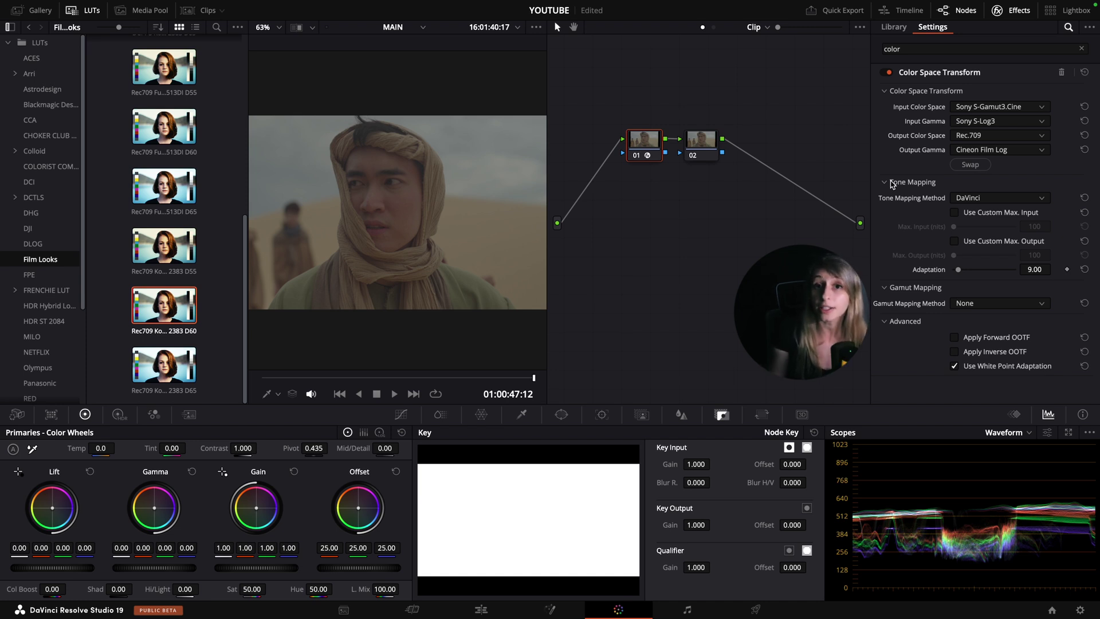
key("ctrl+s")
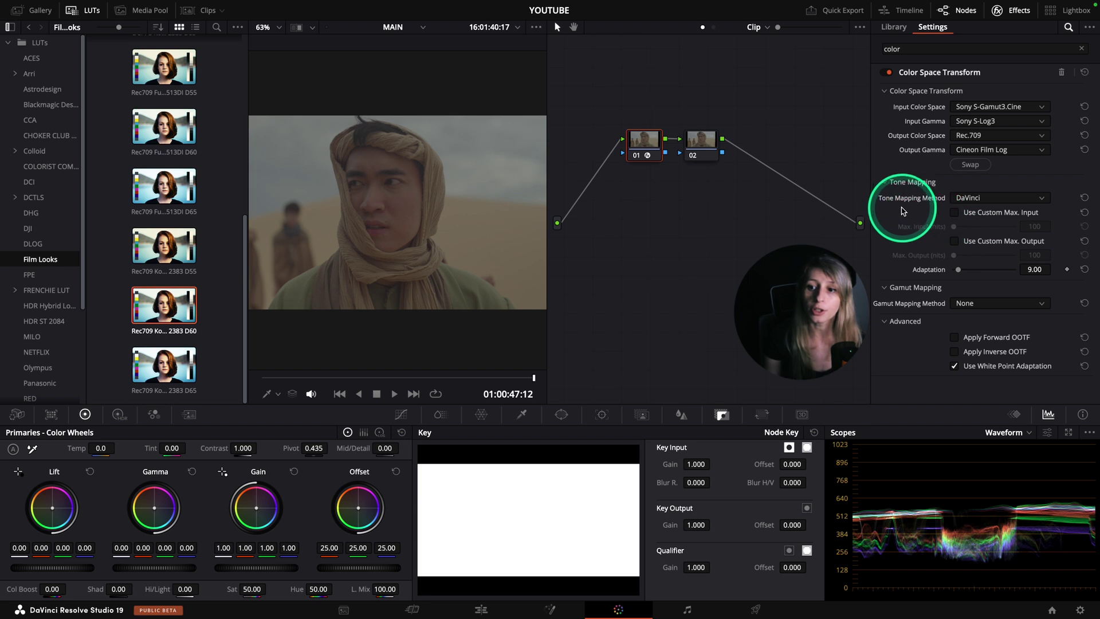
Step: Set node 01's tone mapping method to Luminance Mapping and its gamut mapping method to Saturation Compression
left_click(964, 202)
left_click(981, 254)
left_click(977, 303)
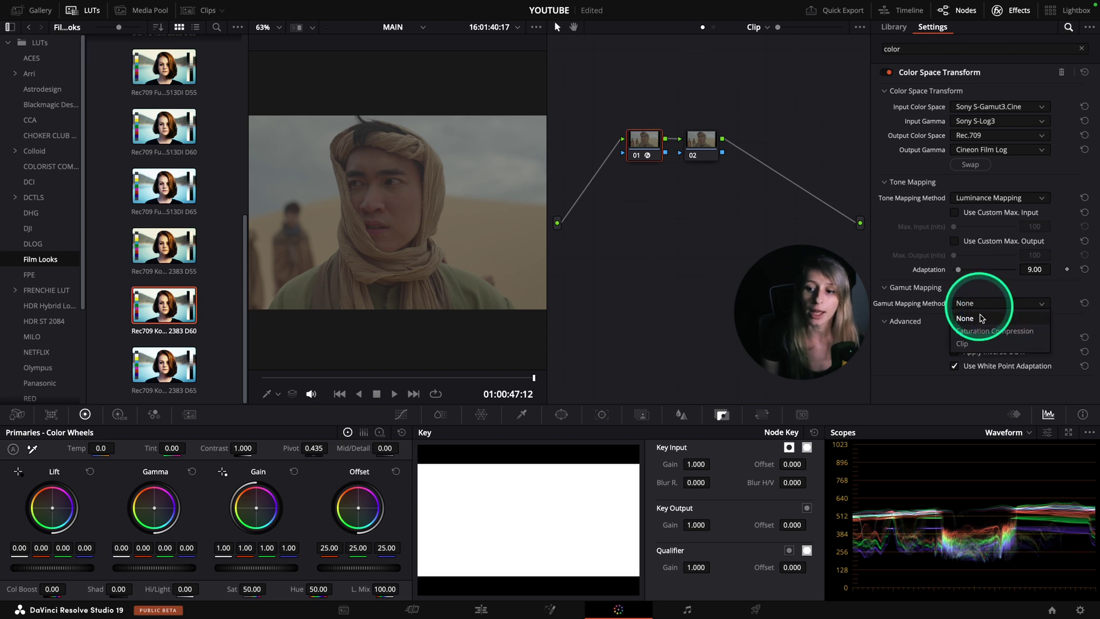
left_click(981, 317)
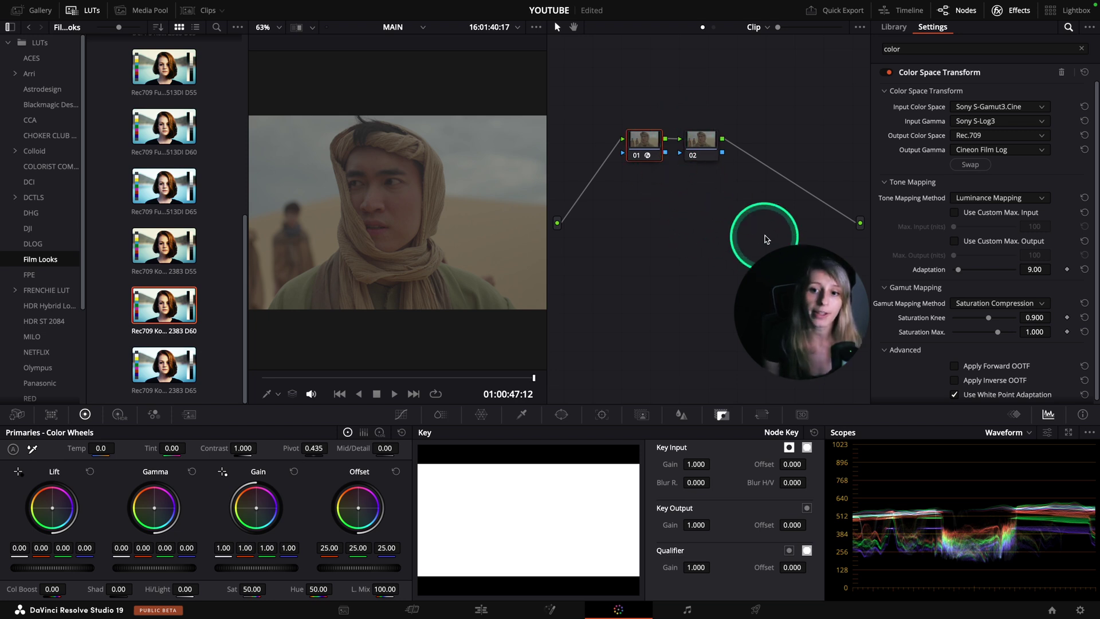
Step: Select node 02 and examine the DCI-P3 and Rec709 film look LUTs, comparing their D55, D60 and D65 variants
left_click(710, 144)
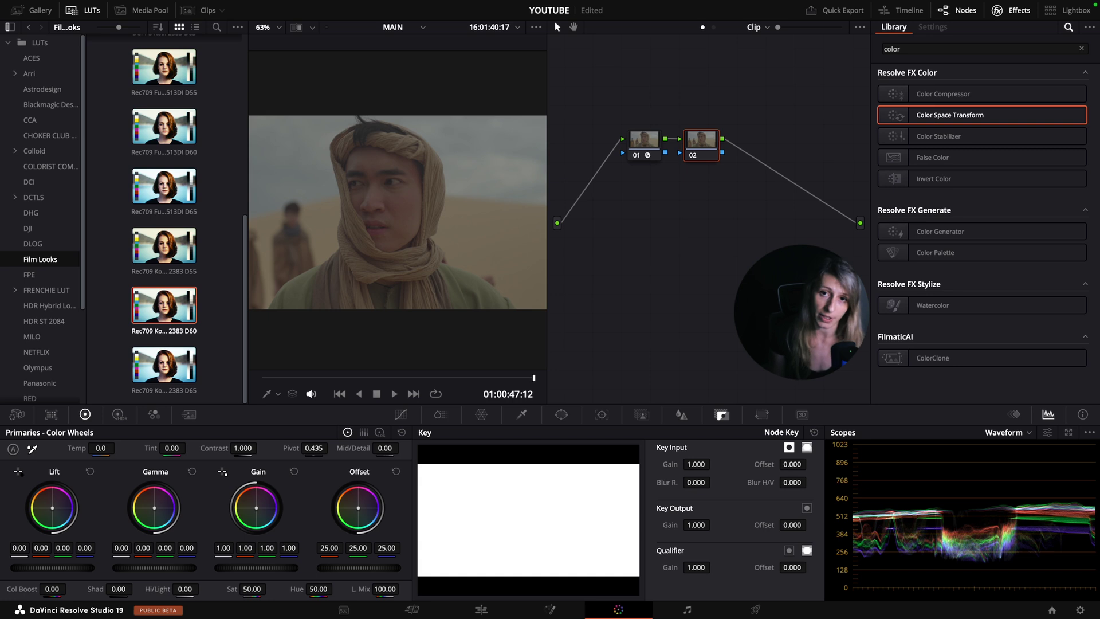
scroll(218, 247, "up", 4)
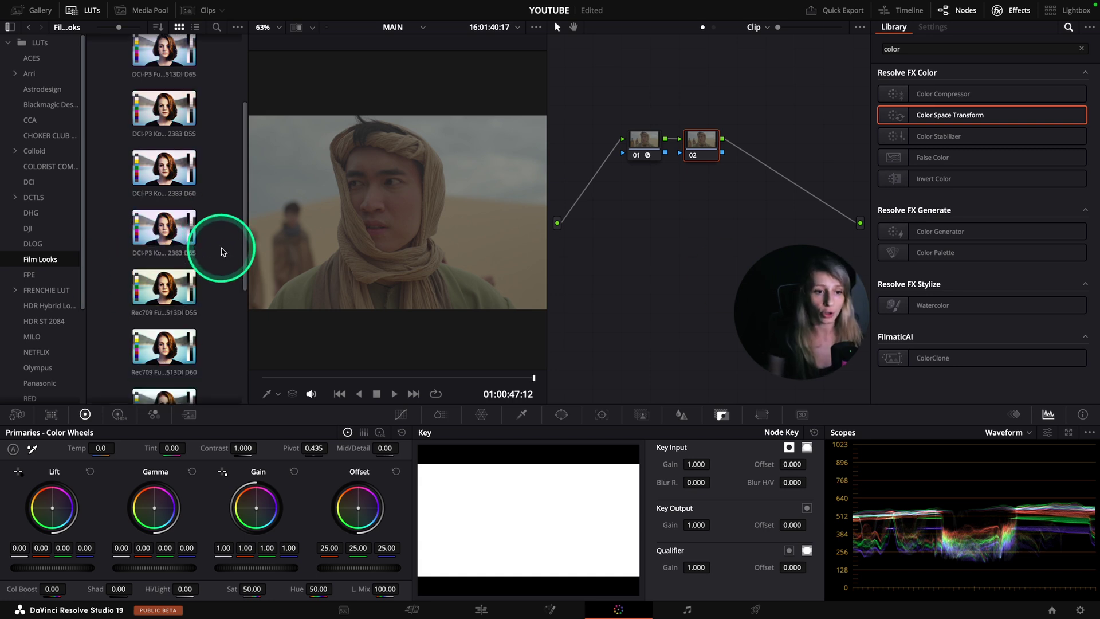
scroll(228, 258, "down", 1)
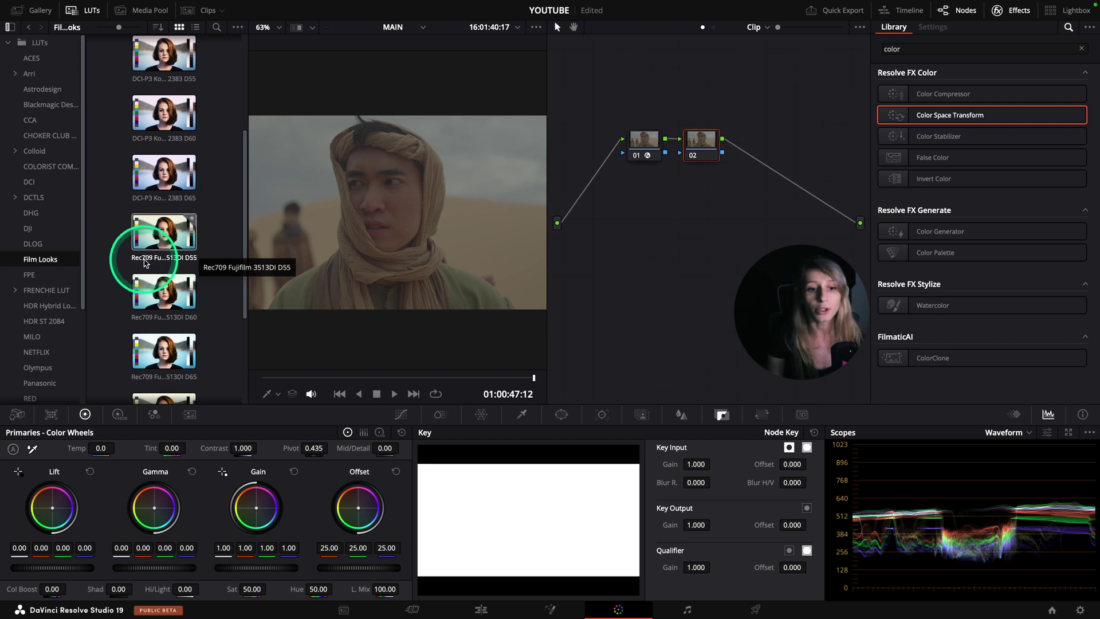
scroll(213, 261, "down", 1)
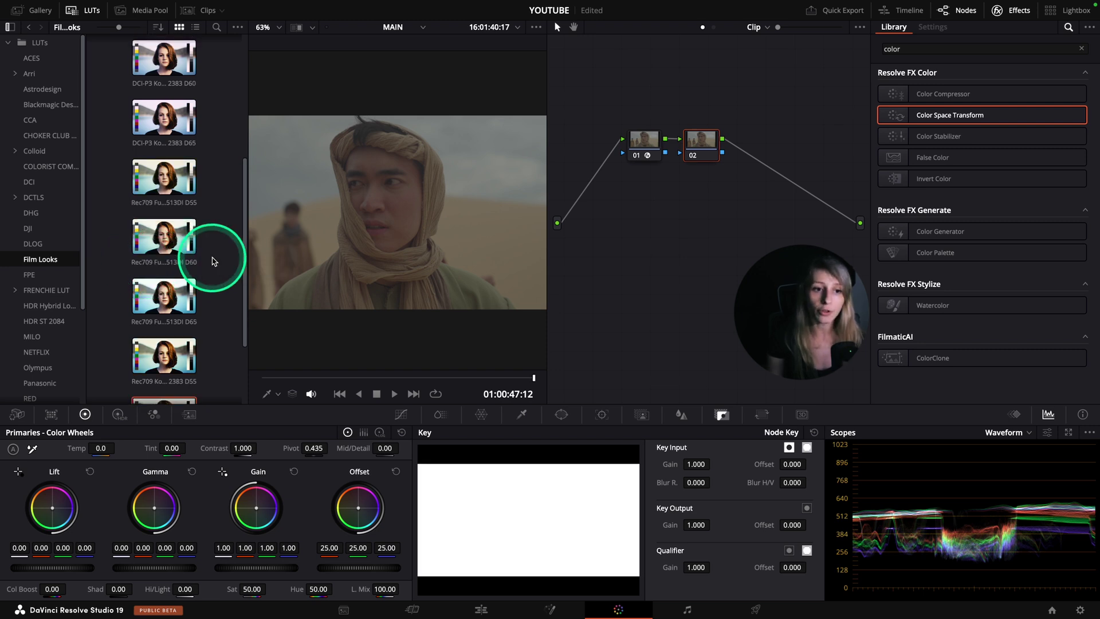
scroll(212, 261, "up", 2)
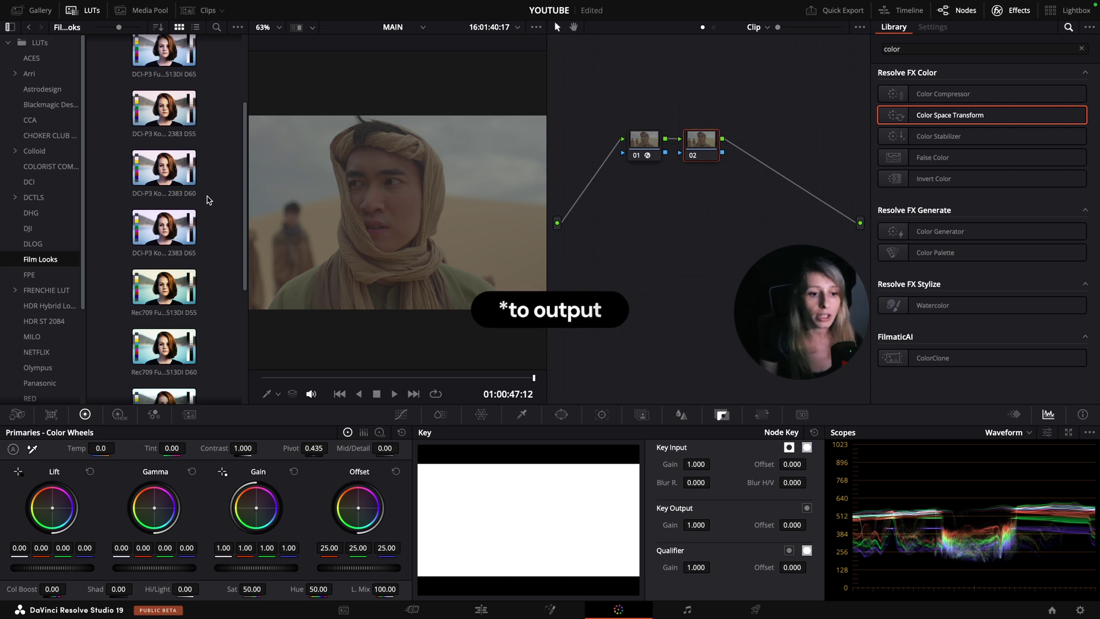
scroll(210, 209, "down", 2)
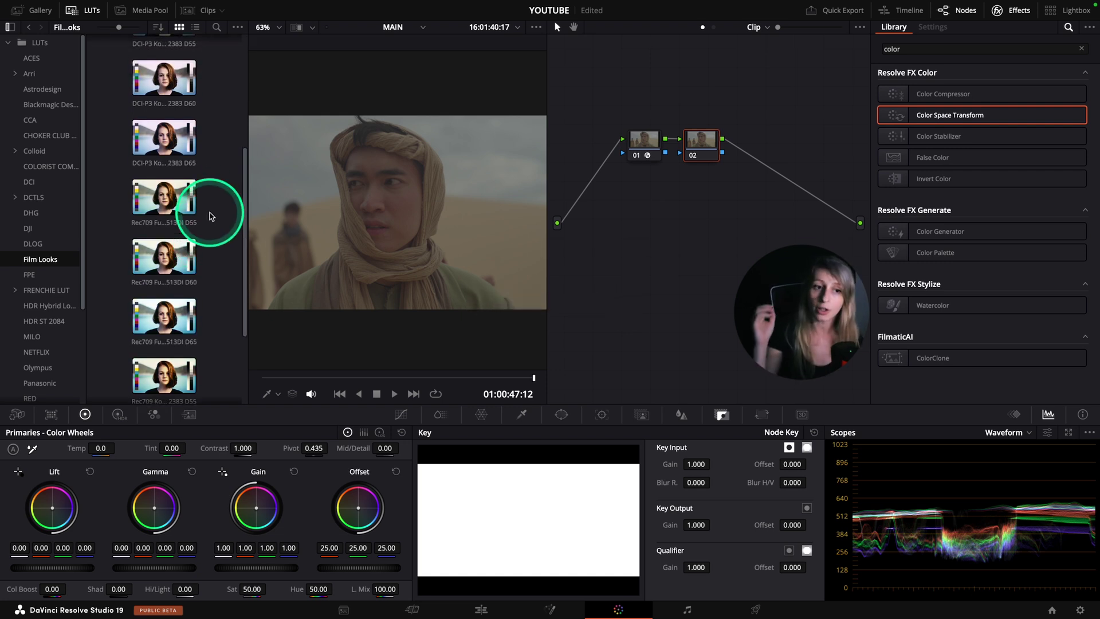
scroll(209, 216, "down", 2)
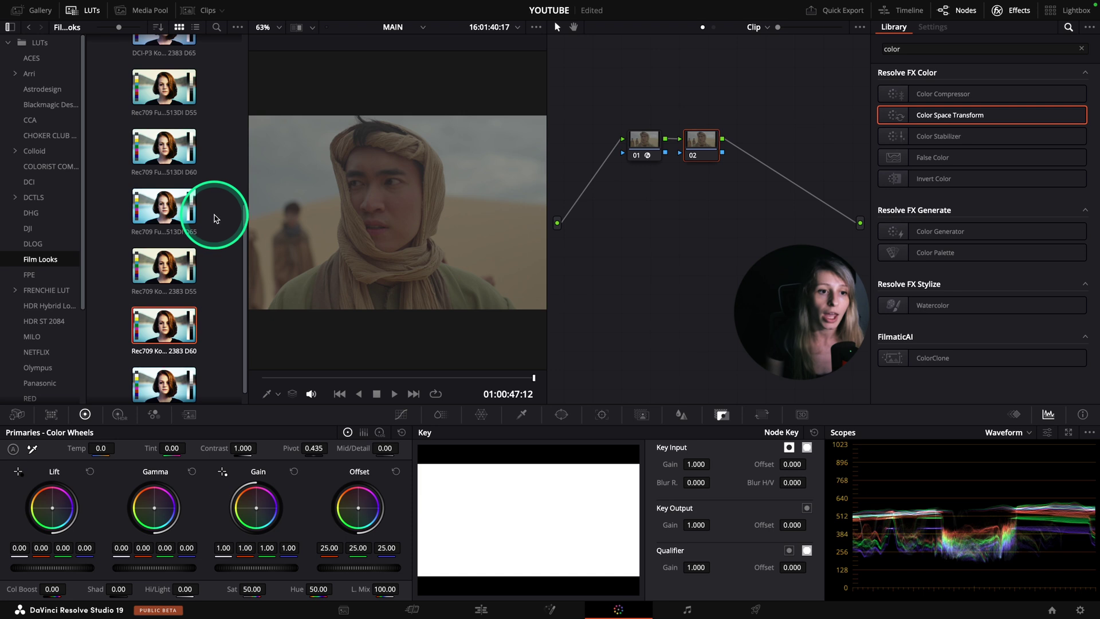
scroll(231, 200, "down", 1)
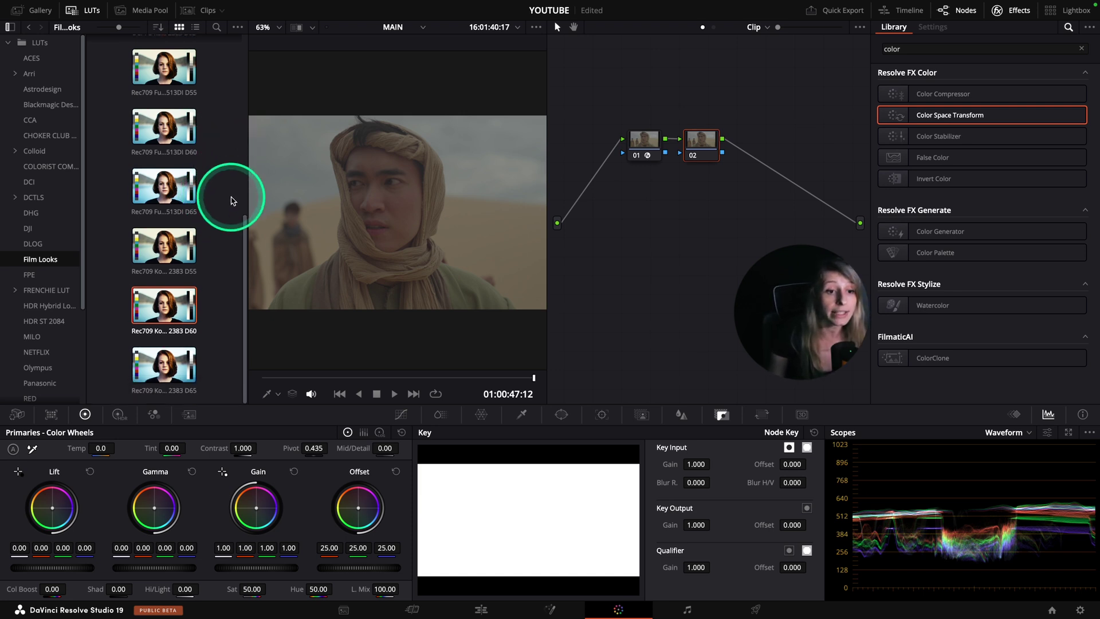
Step: Apply the Rec709 Fujifilm 3513DI D65 film look LUT to node 02
scroll(231, 201, "up", 1)
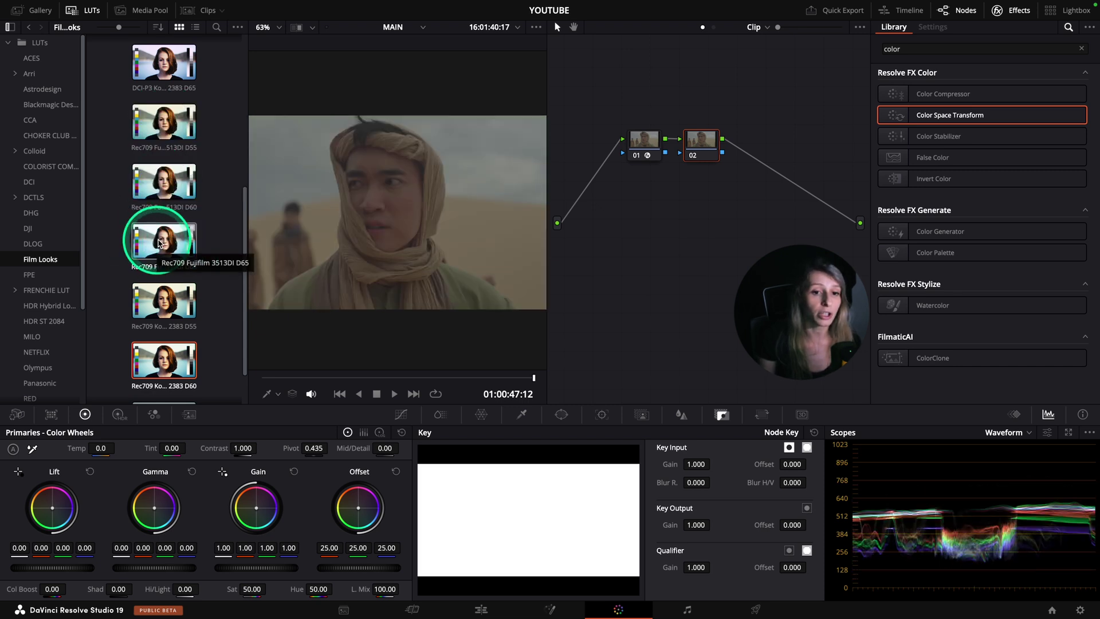
scroll(154, 241, "down", 1)
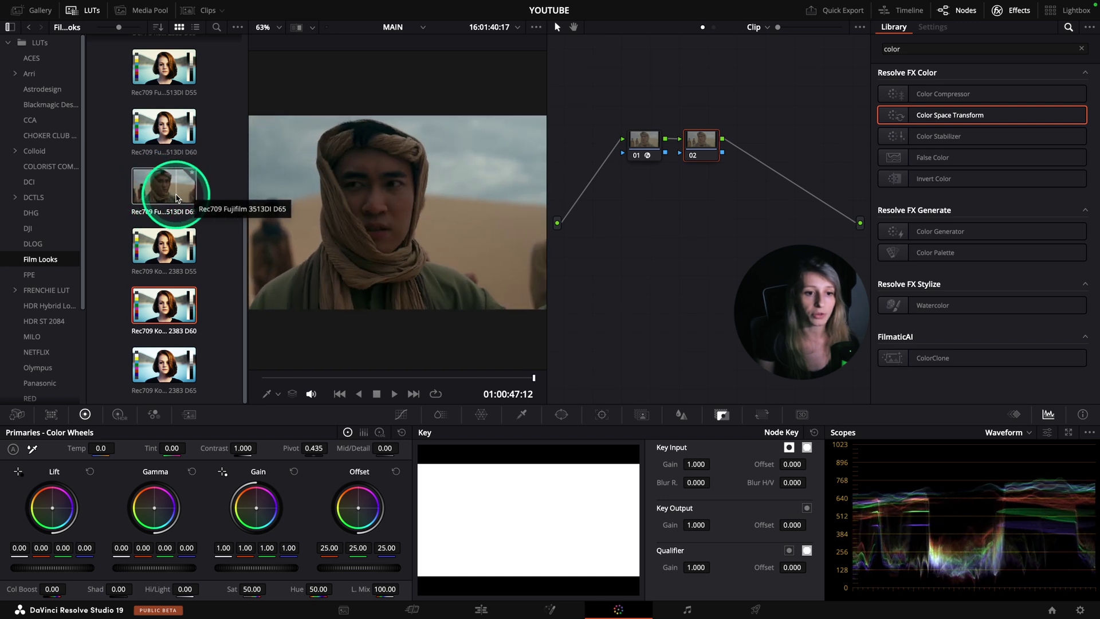
left_click_drag(189, 197, 706, 140)
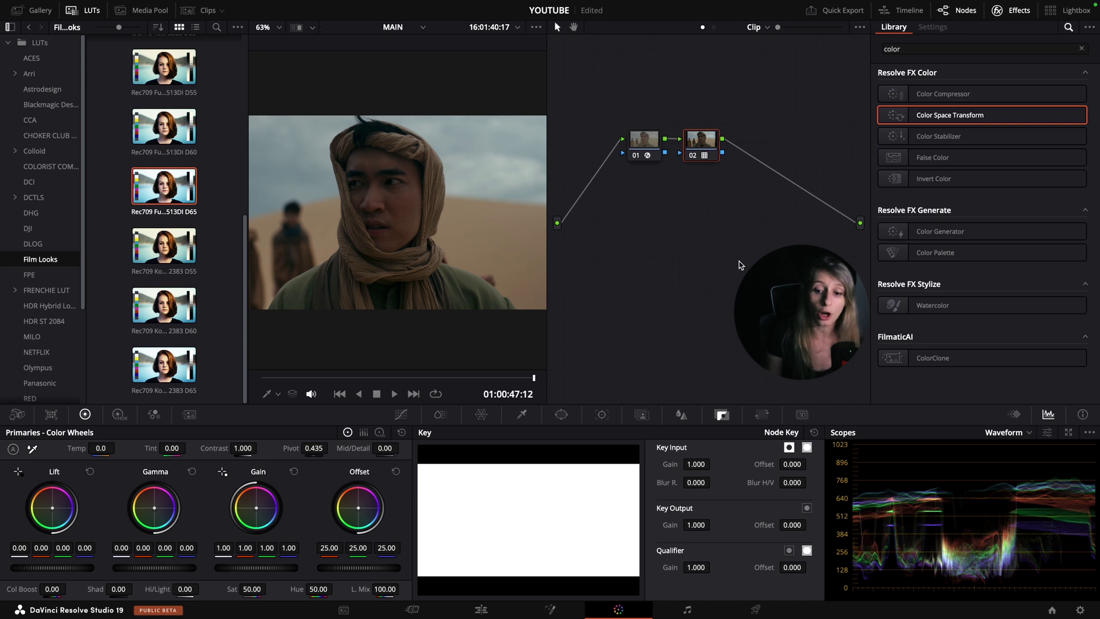
mouse_move(671, 524)
left_mouse_down()
mouse_move(616, 523)
mouse_move(685, 523)
mouse_move(670, 523)
left_mouse_up()
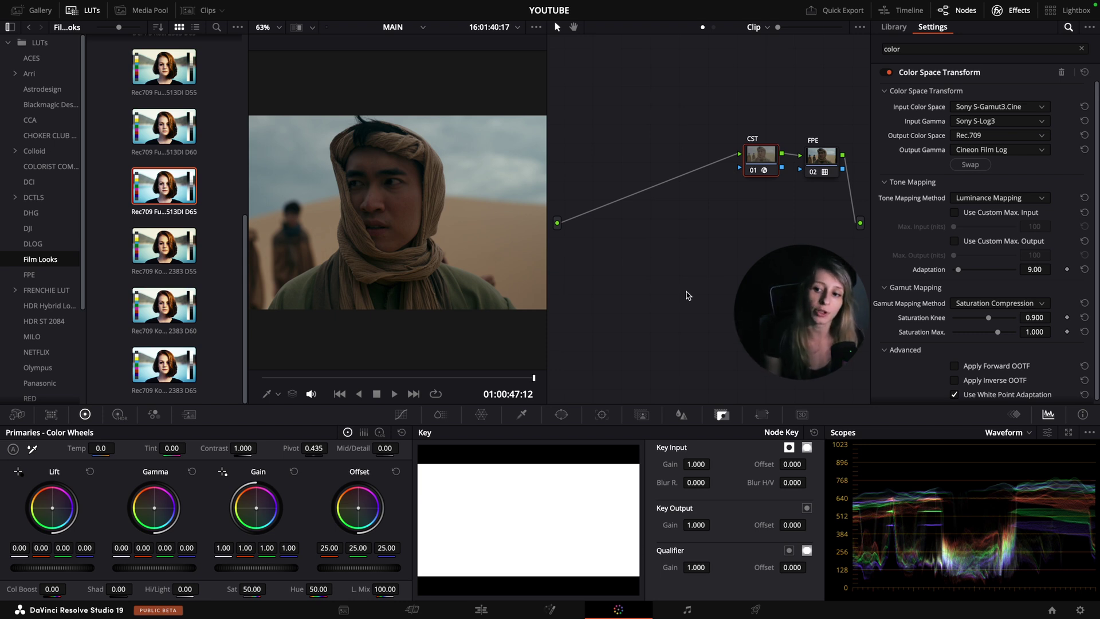
Step: Enable a custom maximum input of 232 nits and set adaptation to 17.17 in the CST node's tone mapping, leaving custom maximum output off
left_click(973, 213)
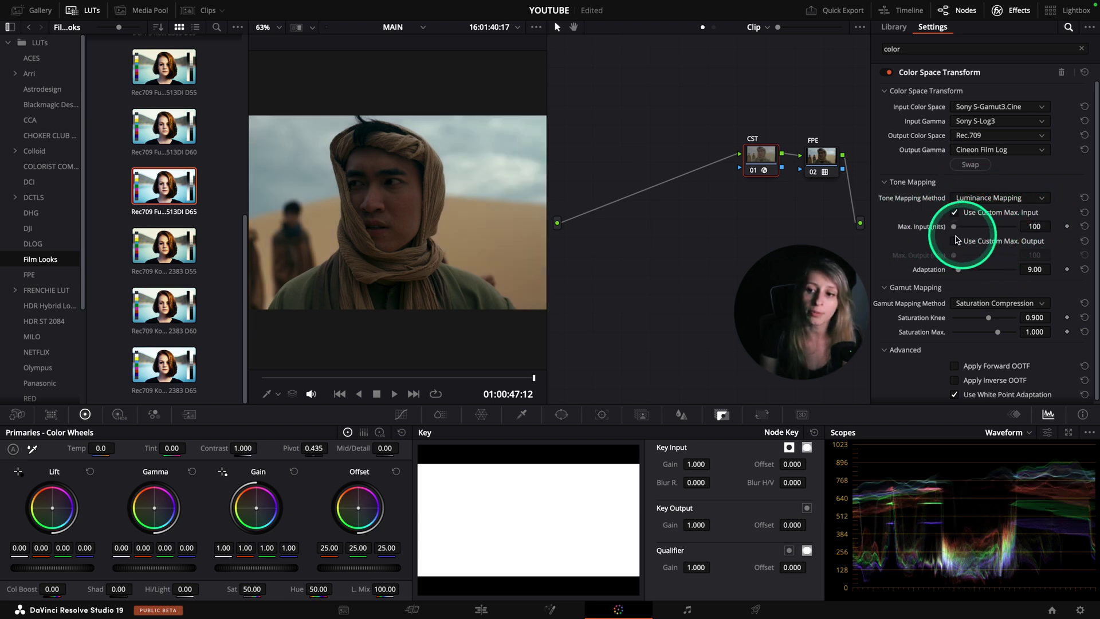
mouse_move(959, 229)
left_mouse_down()
mouse_move(975, 230)
mouse_move(955, 236)
left_mouse_up()
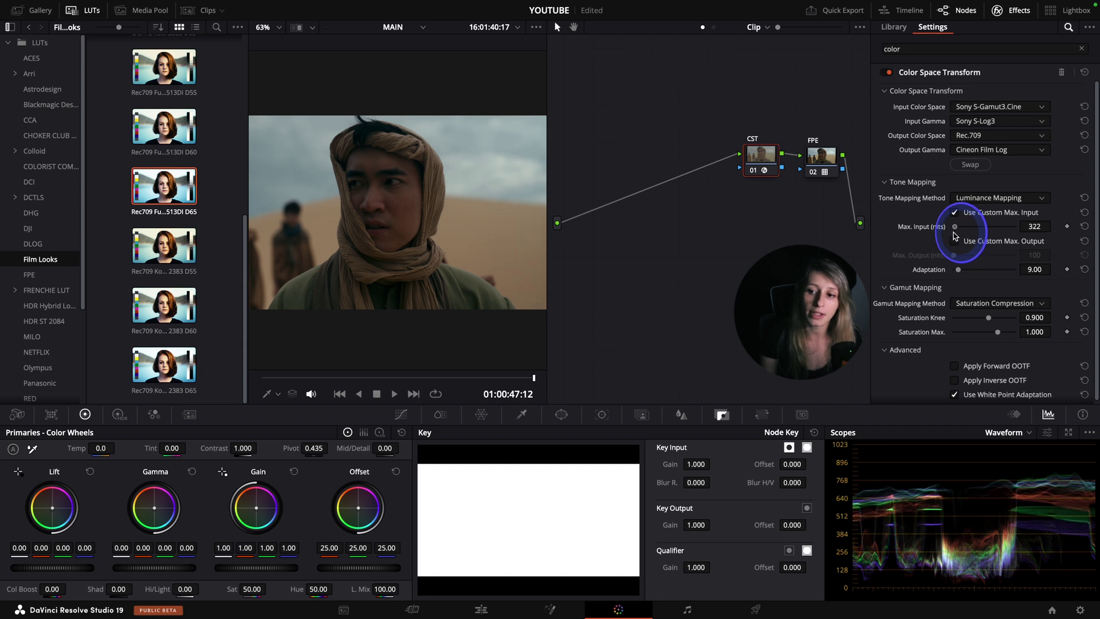
left_click(955, 242)
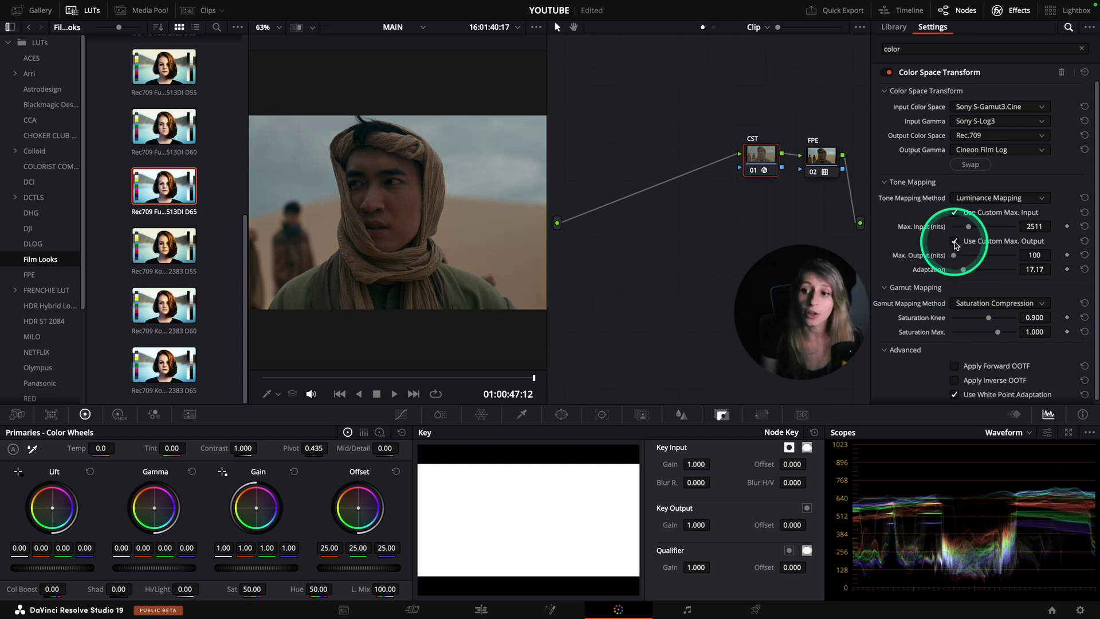
left_click(954, 241)
left_click_drag(969, 224, 963, 230)
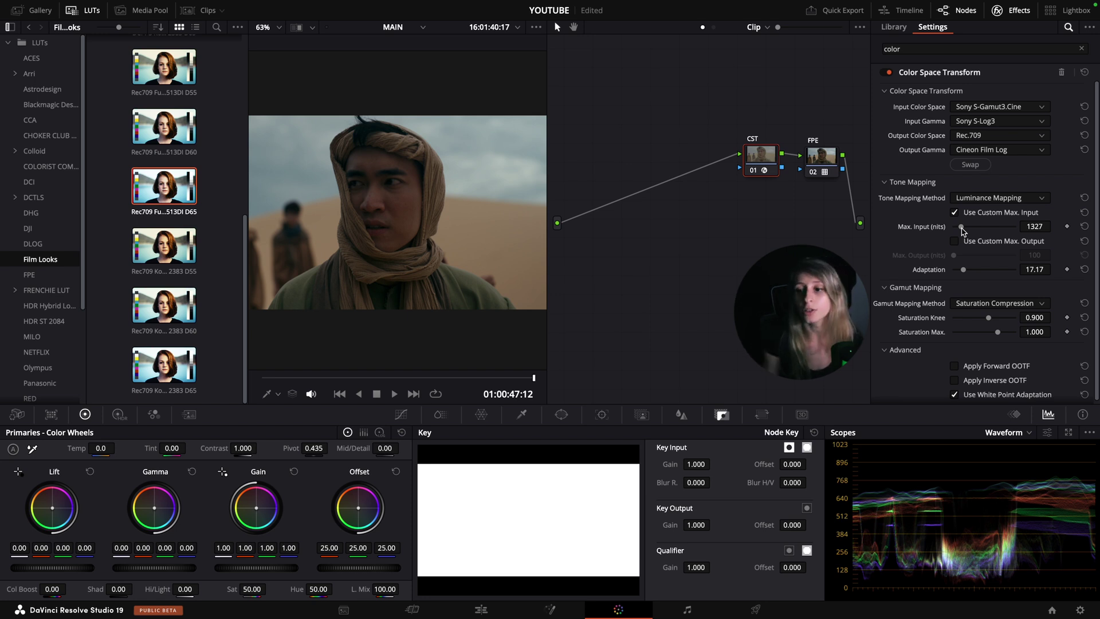
left_click_drag(962, 231, 955, 230)
Step: Set the CST node's saturation knee to 0.577 and its saturation maximum to 0.744
mouse_move(989, 315)
left_mouse_down()
mouse_move(965, 318)
mouse_move(967, 334)
mouse_move(992, 334)
left_mouse_up()
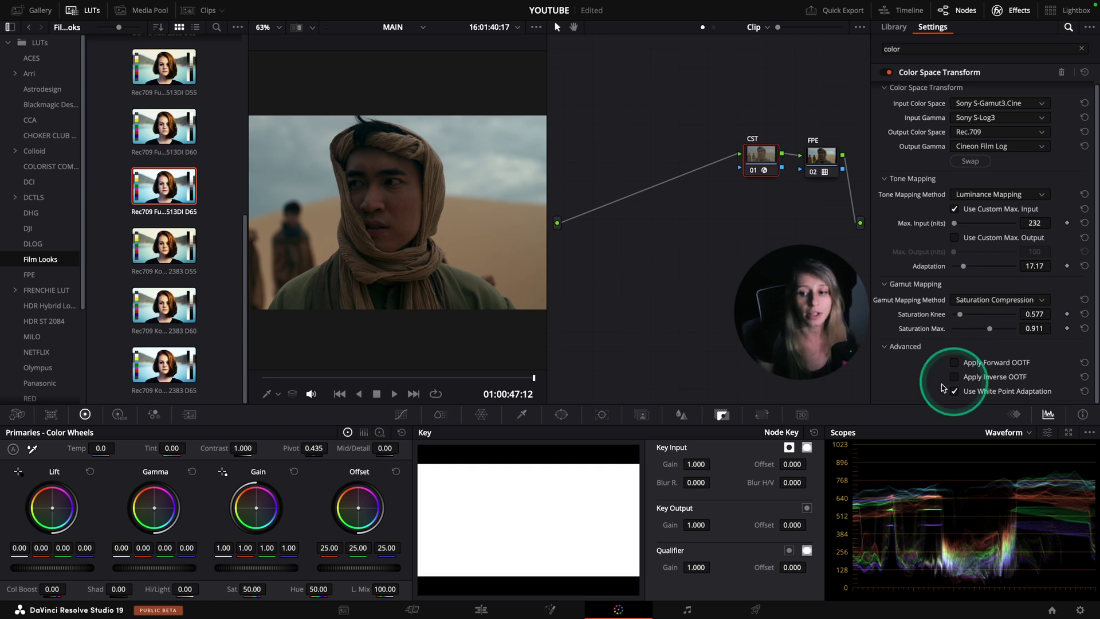
mouse_move(990, 329)
left_mouse_down()
mouse_move(959, 335)
mouse_move(974, 333)
left_mouse_up()
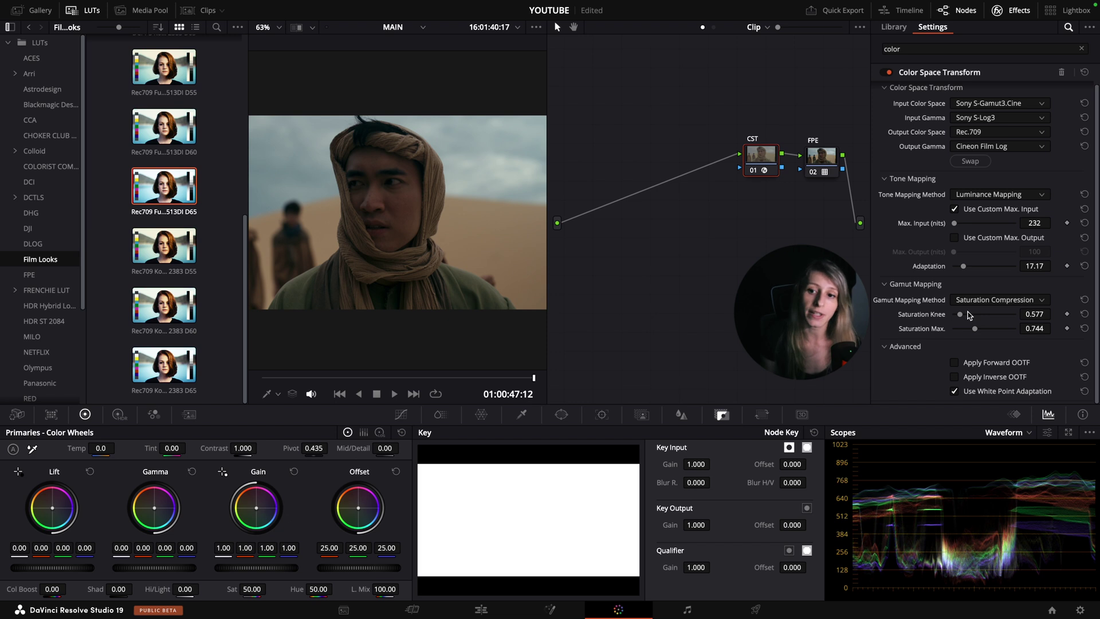
Step: Insert a corrector node before the CST node, add a parallel node to it and hide the LUT browser
key("shift+s")
left_click_drag(764, 196, 632, 170)
key("alt+p")
left_click(84, 9)
left_click(633, 163)
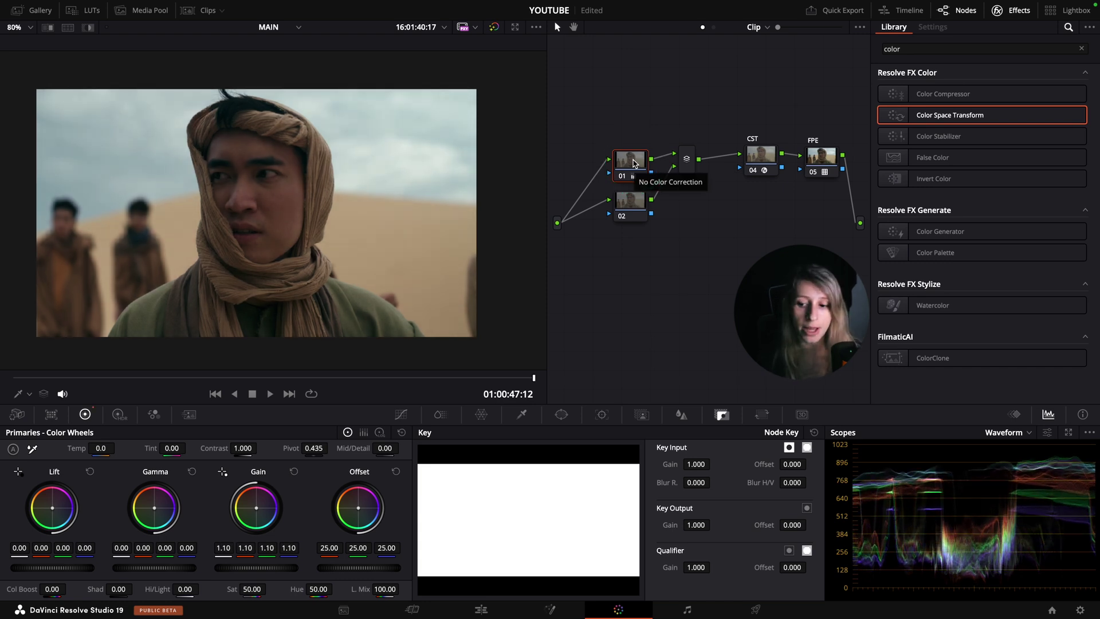
Step: On node 02, raise the ColorSlice density of yellow to 0.91 and of green to 0.07
left_click(630, 200)
left_click(450, 417)
left_click_drag(545, 573, 545, 550)
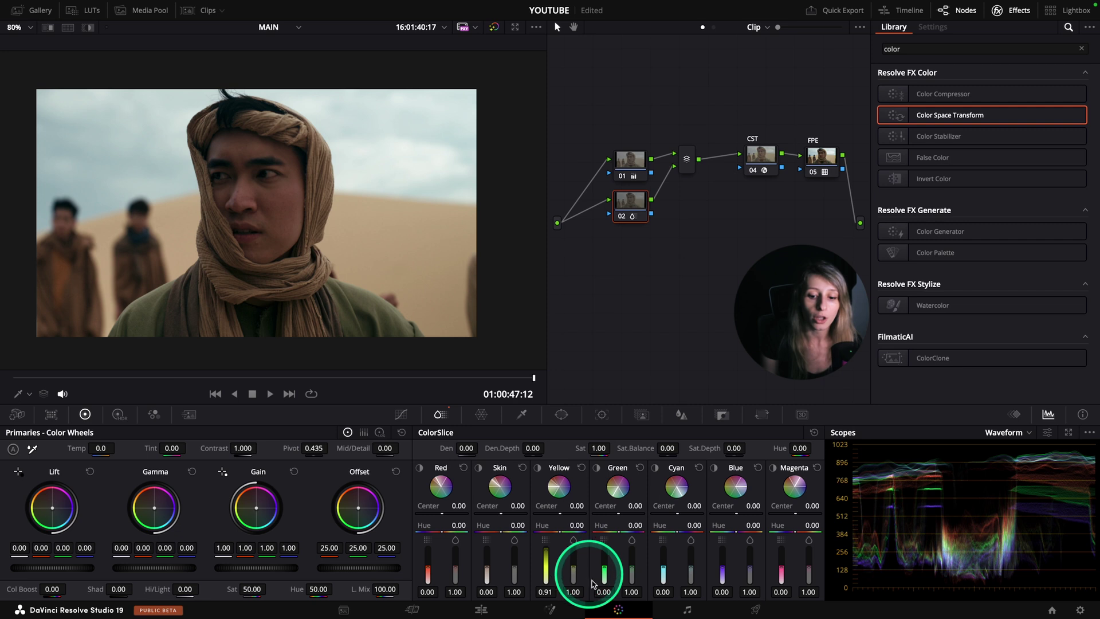
mouse_move(604, 572)
left_mouse_down()
mouse_move(609, 537)
mouse_move(603, 560)
left_mouse_up()
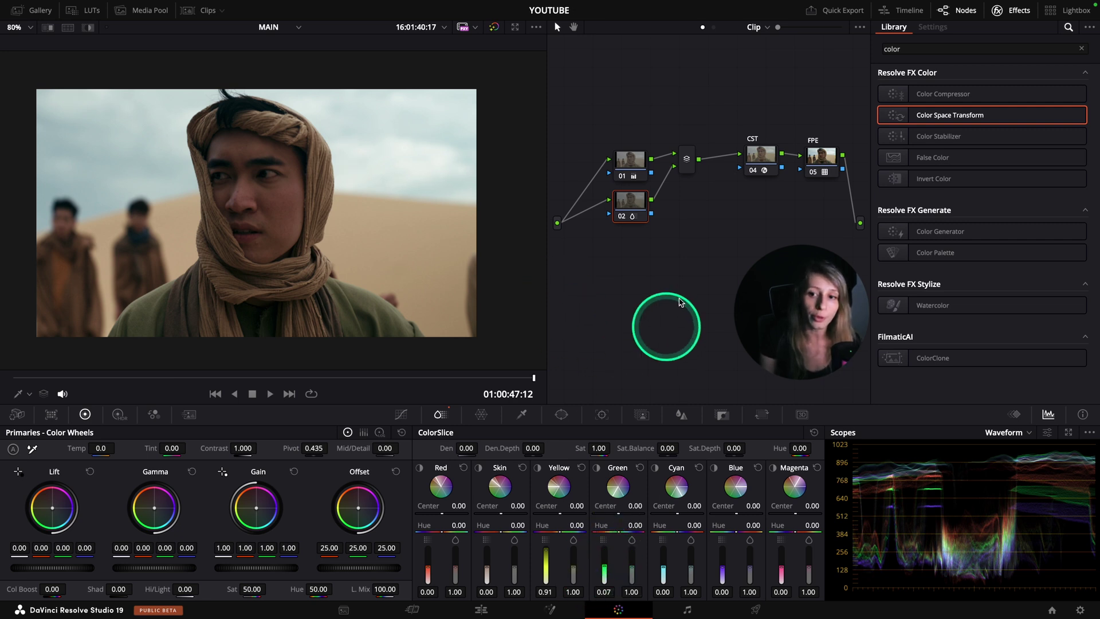
Step: Insert node 04 before the CST node and give it a circular window stretched vertically around the man's face
key("shift+s")
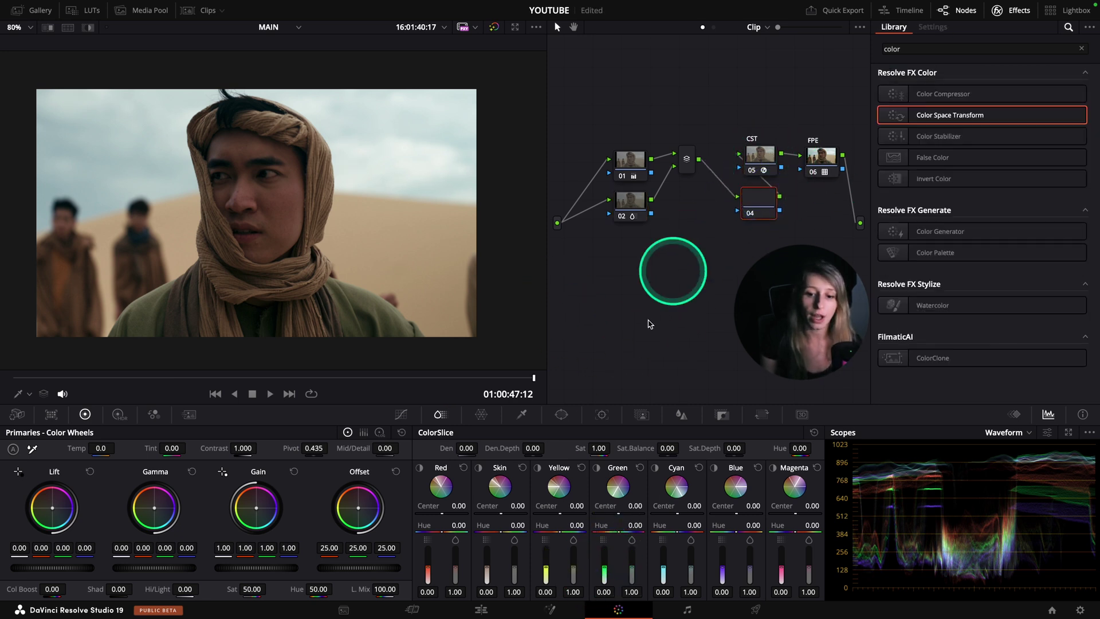
left_click(561, 414)
left_click(438, 505)
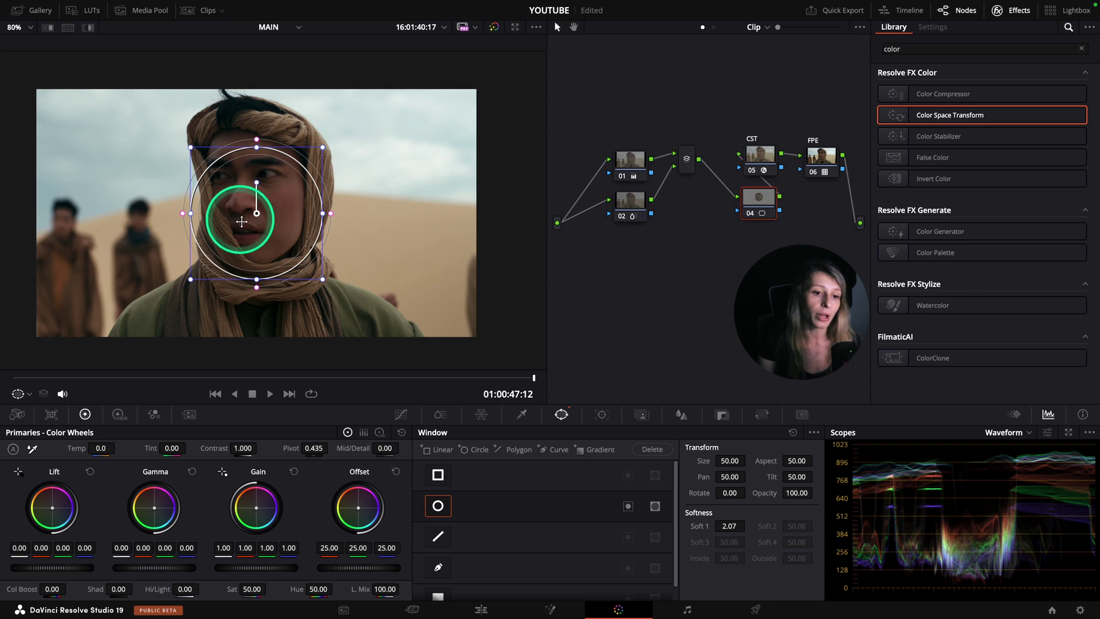
left_click_drag(254, 289, 260, 332)
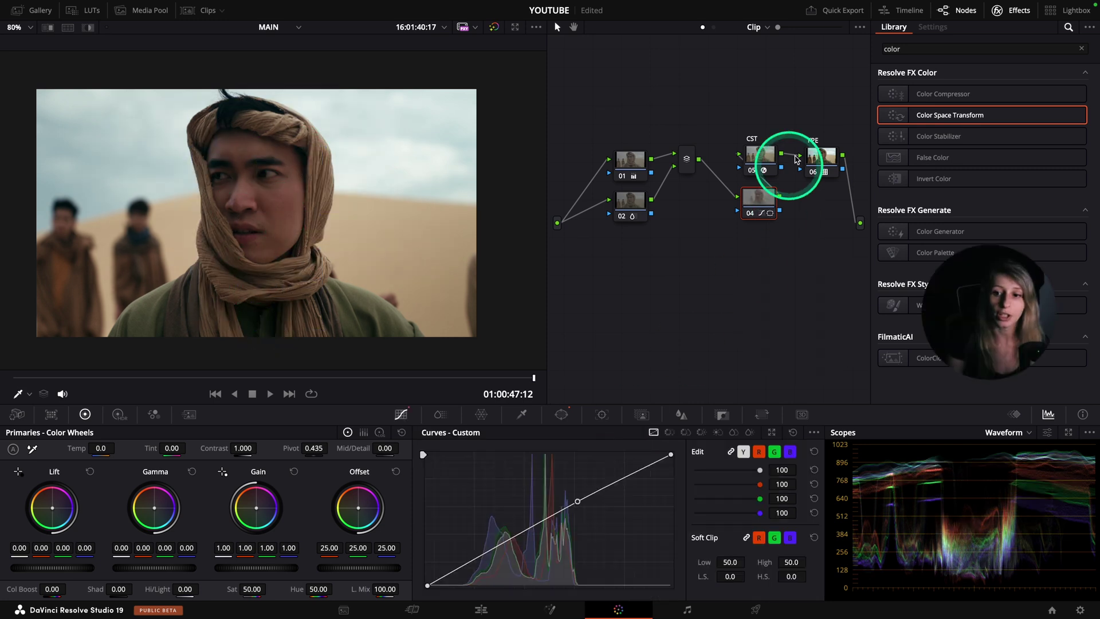
Step: Add an outside node to node 04 and slightly lower its custom curve in the upper midtones
right_click(768, 205)
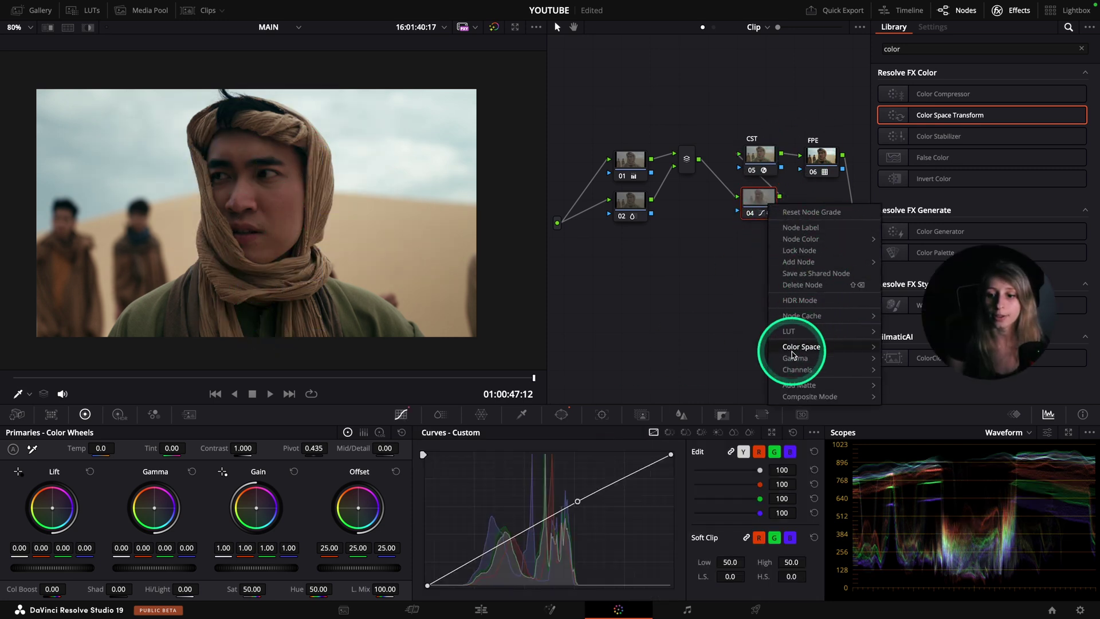
mouse_move(802, 261)
left_click(908, 290)
left_click(582, 504)
left_click_drag(582, 505, 580, 510)
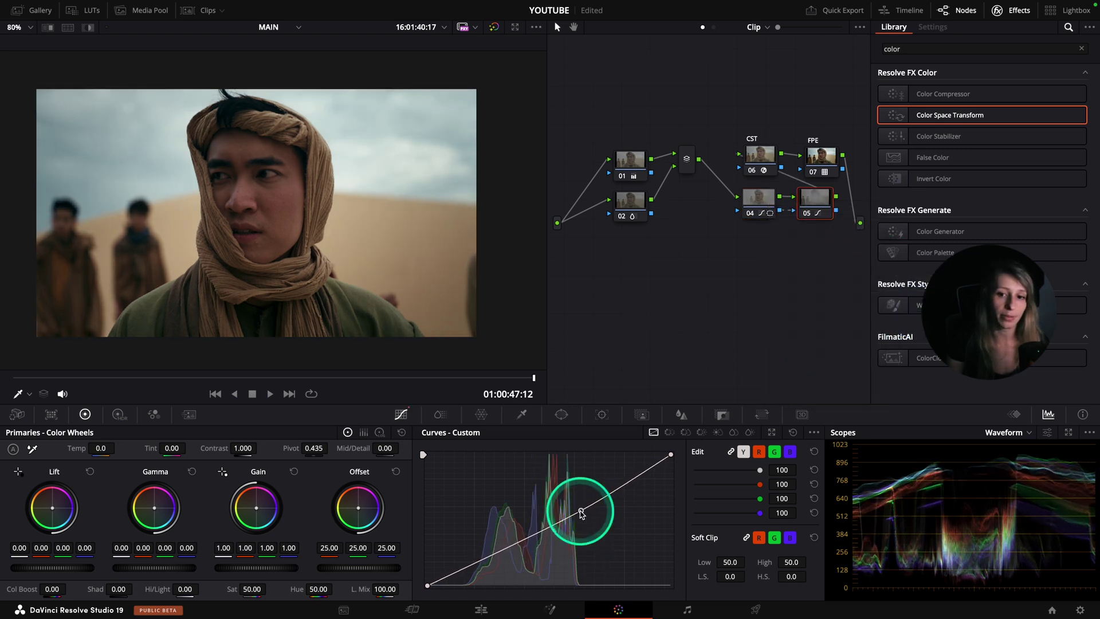
Step: Set the project's timeline color space to DaVinci WG/Intermediate, keep output at Rec.709 Gamma 2.4, and save the settings
left_click_drag(697, 252, 730, 248)
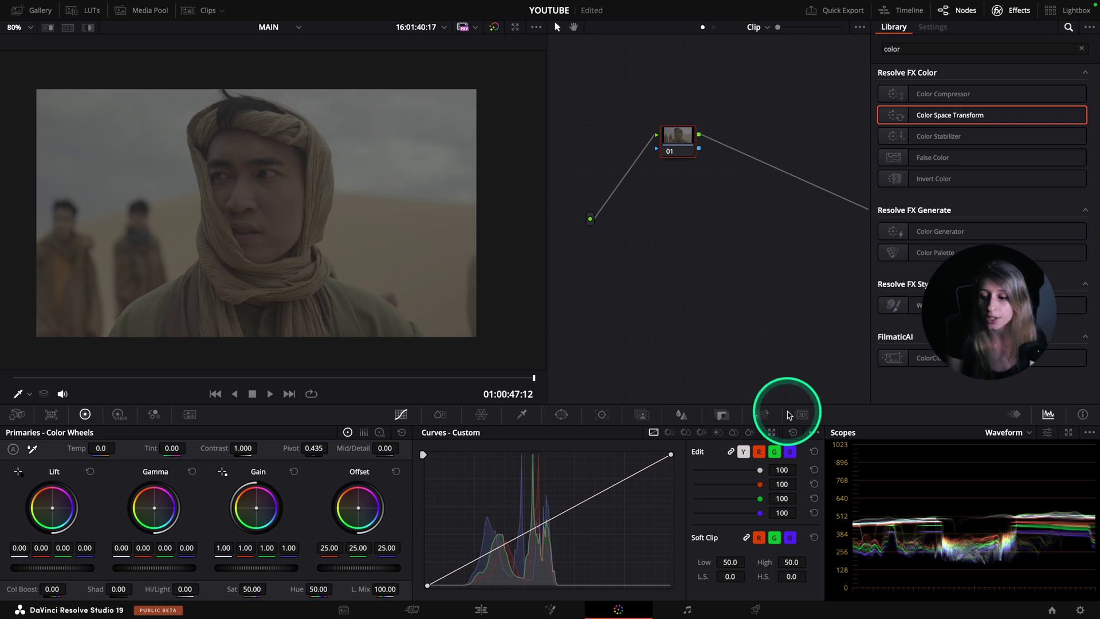
left_click(1072, 609)
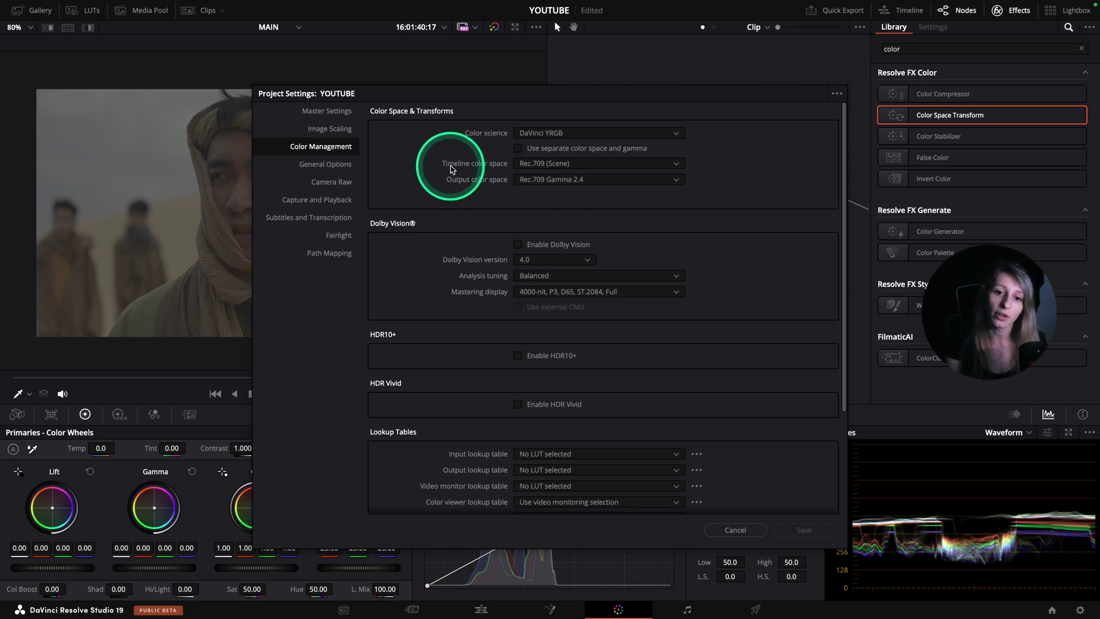
left_click(535, 166)
scroll(534, 169, "up", 5)
left_click(535, 178)
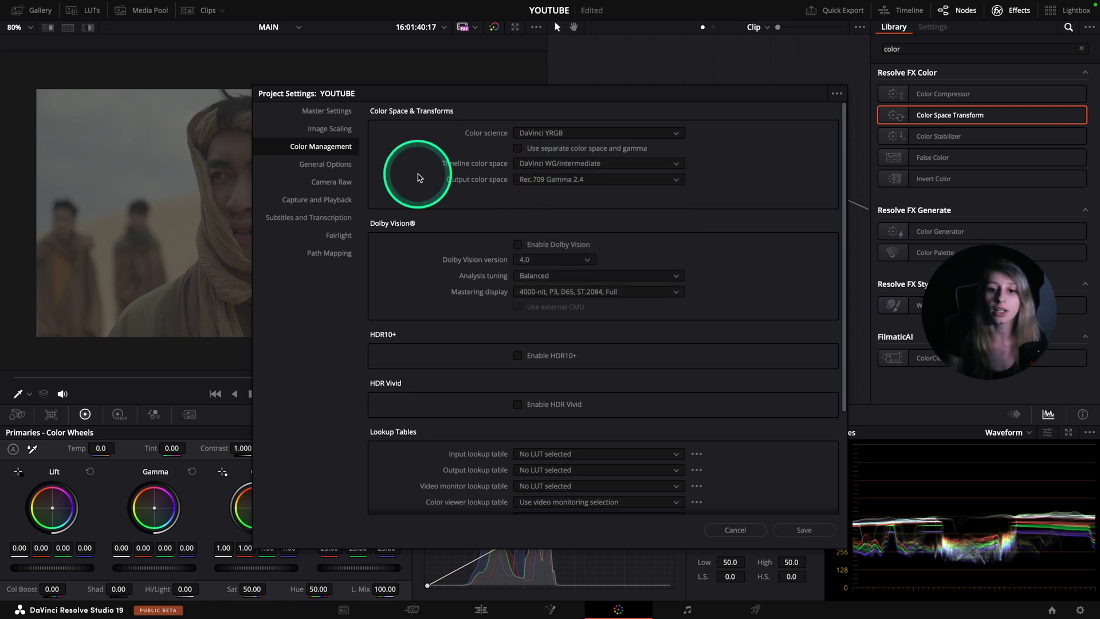
left_click(804, 530)
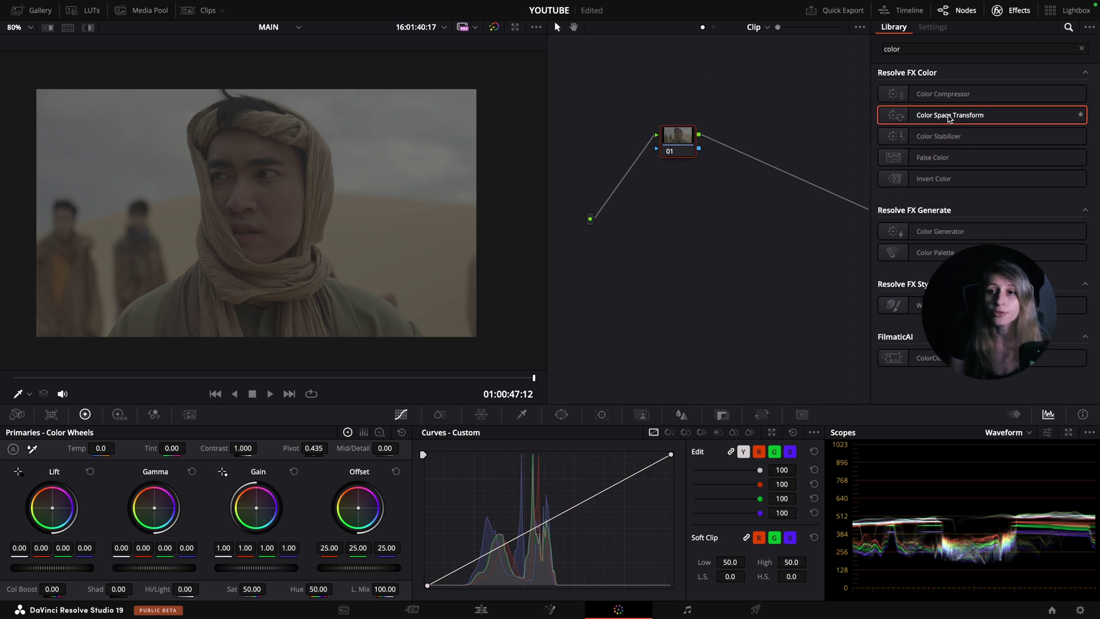
Step: Apply a Color Space Transform to the single node 01 and save the project
left_click_drag(950, 117, 681, 138)
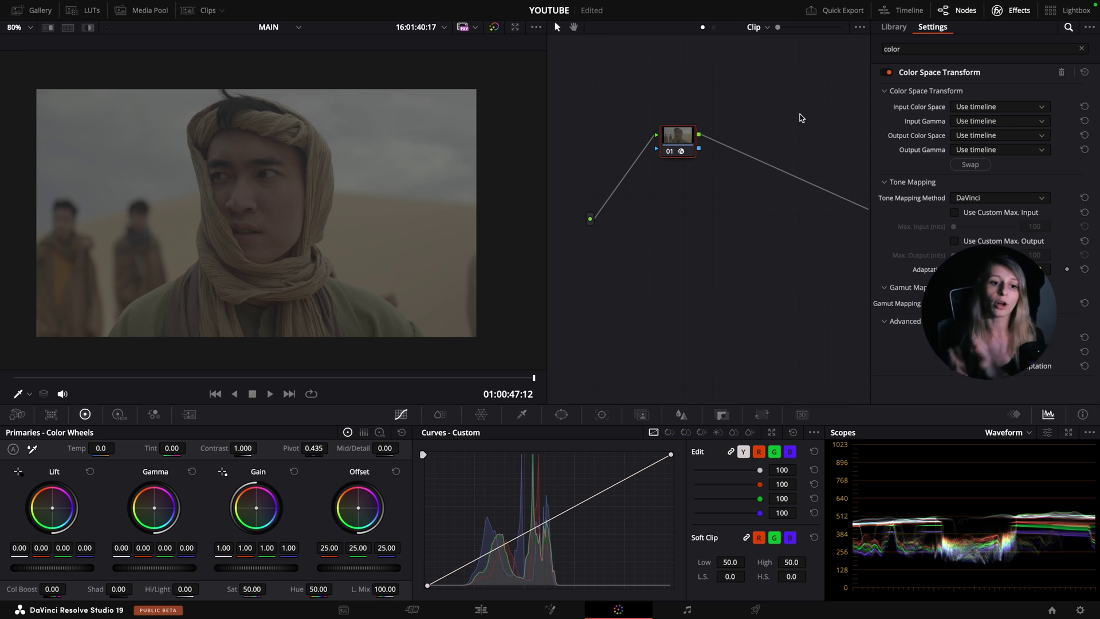
key("ctrl+s")
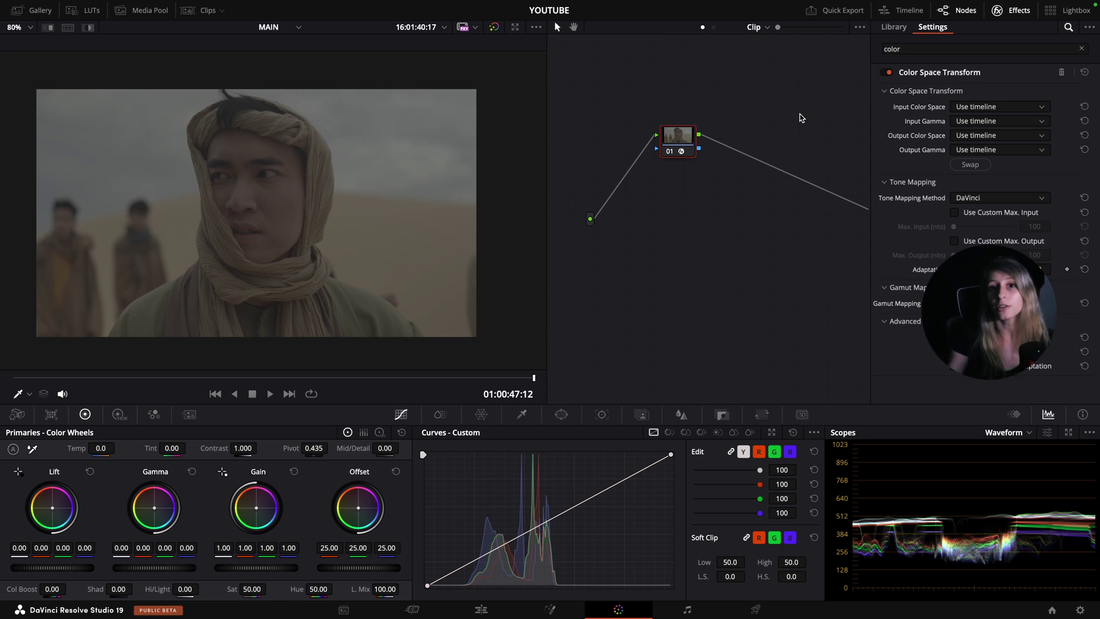
Step: Label node 01 as IN
left_click(714, 167)
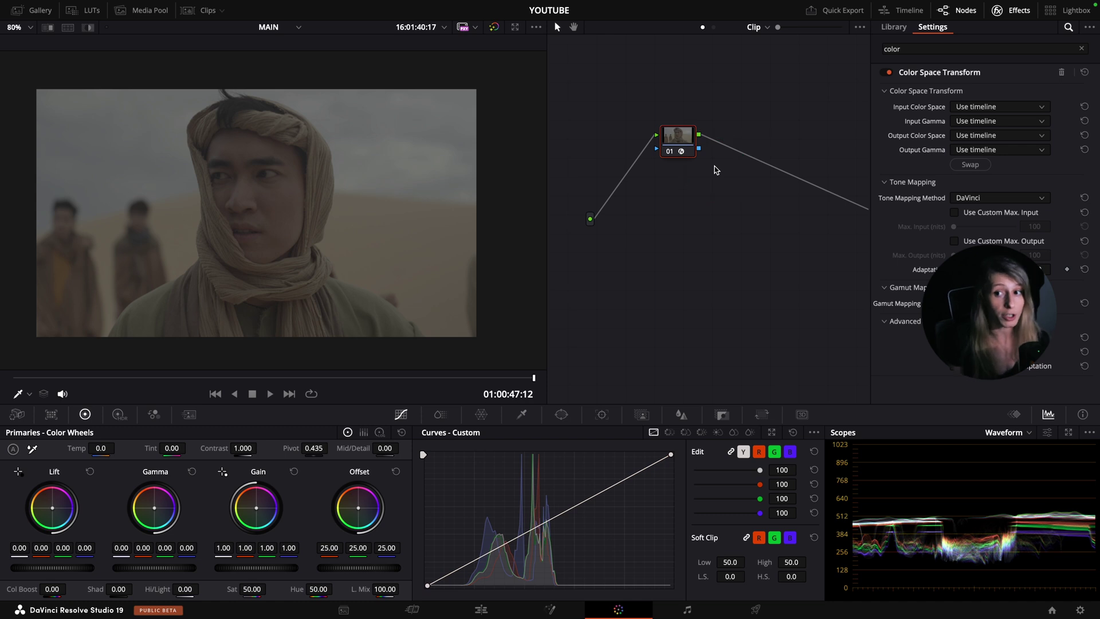
right_click(698, 165)
left_click(698, 166)
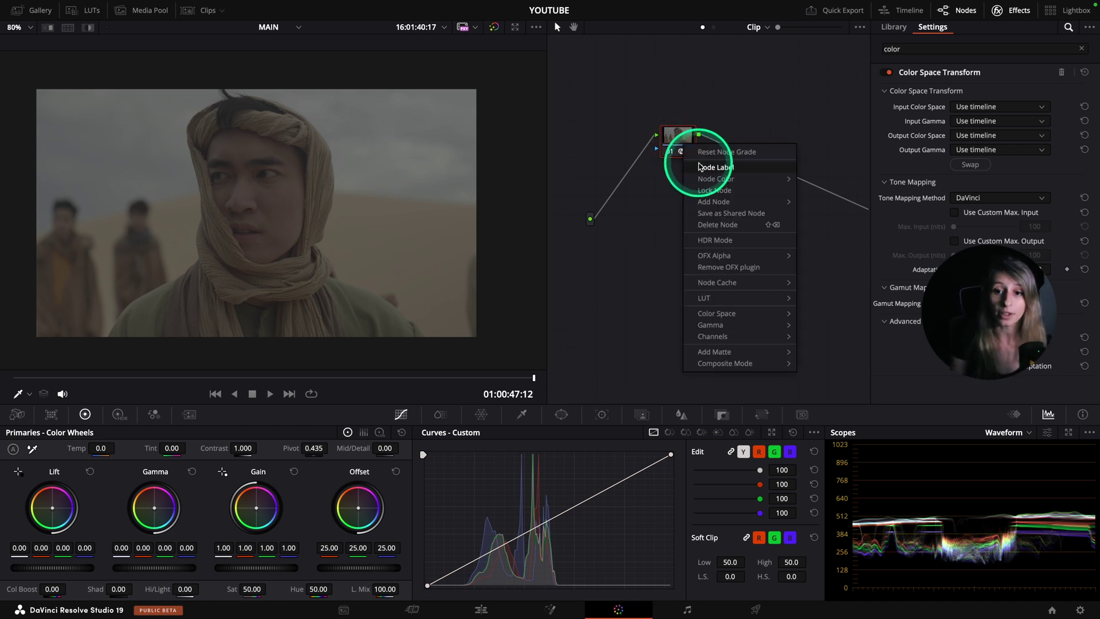
Step: Add a serial node after IN, copy the Color Space Transform grade onto it and label it OUT
key("alt+s")
left_click(695, 145)
left_click(738, 141)
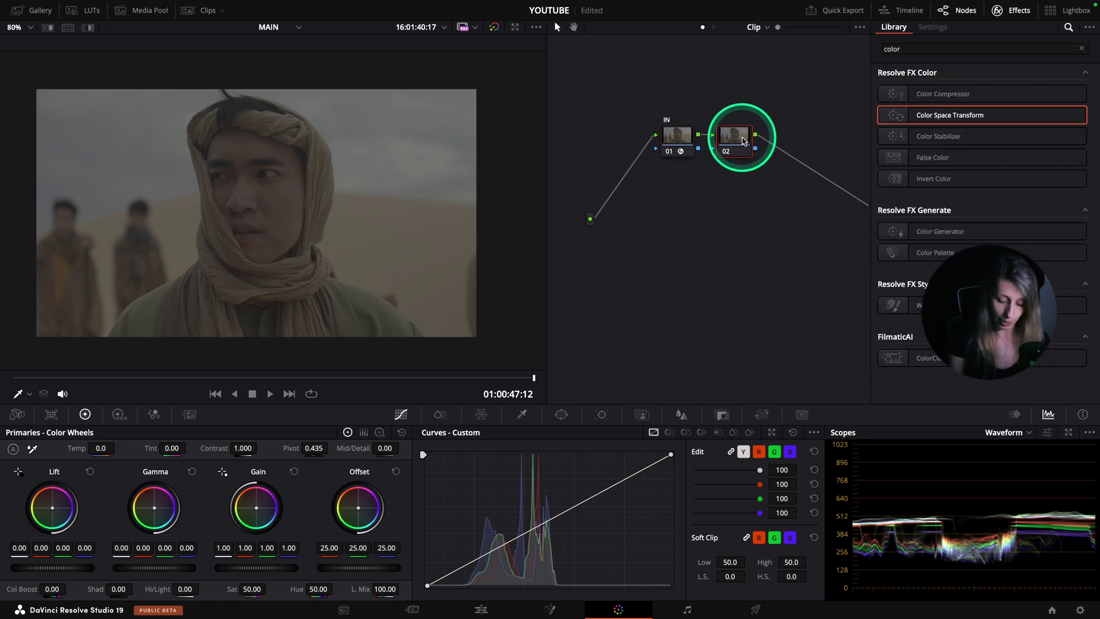
right_click(741, 140)
left_click(751, 160)
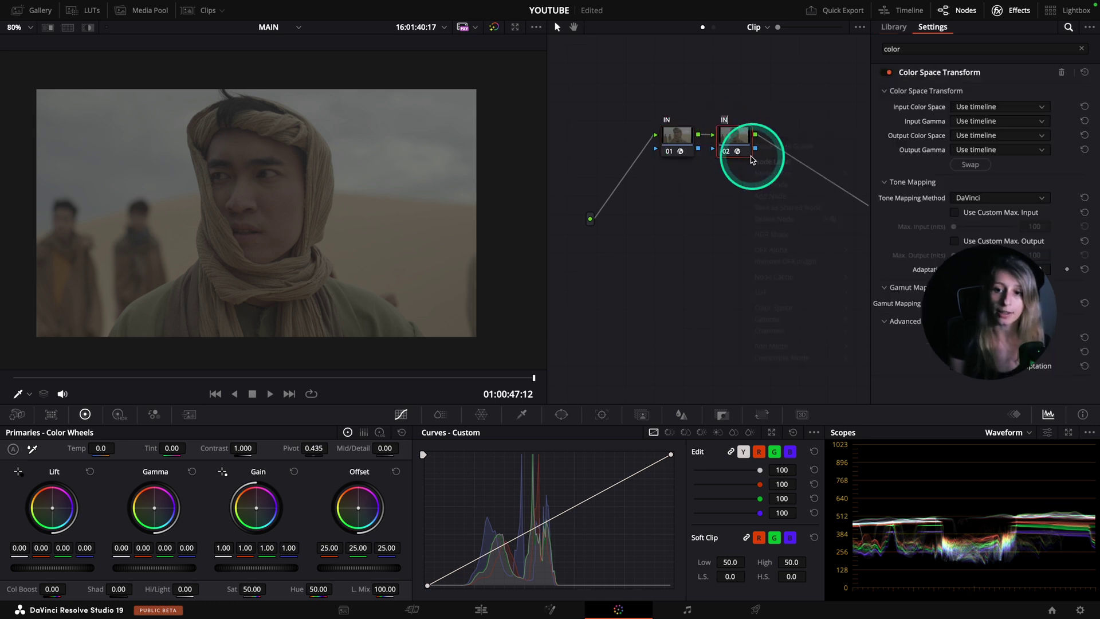
type("OUT")
left_click(716, 192)
Step: Set the IN node's input color space to Sony S-Gamut3.Cine and its input gamma to Sony S-Log3
left_click(685, 143)
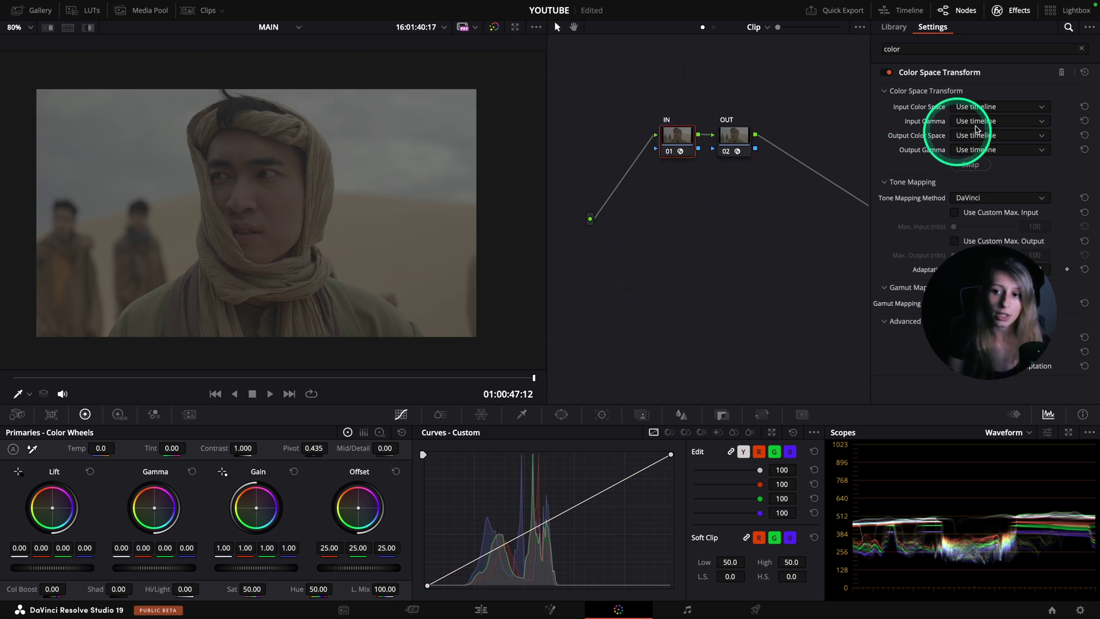
left_click(995, 108)
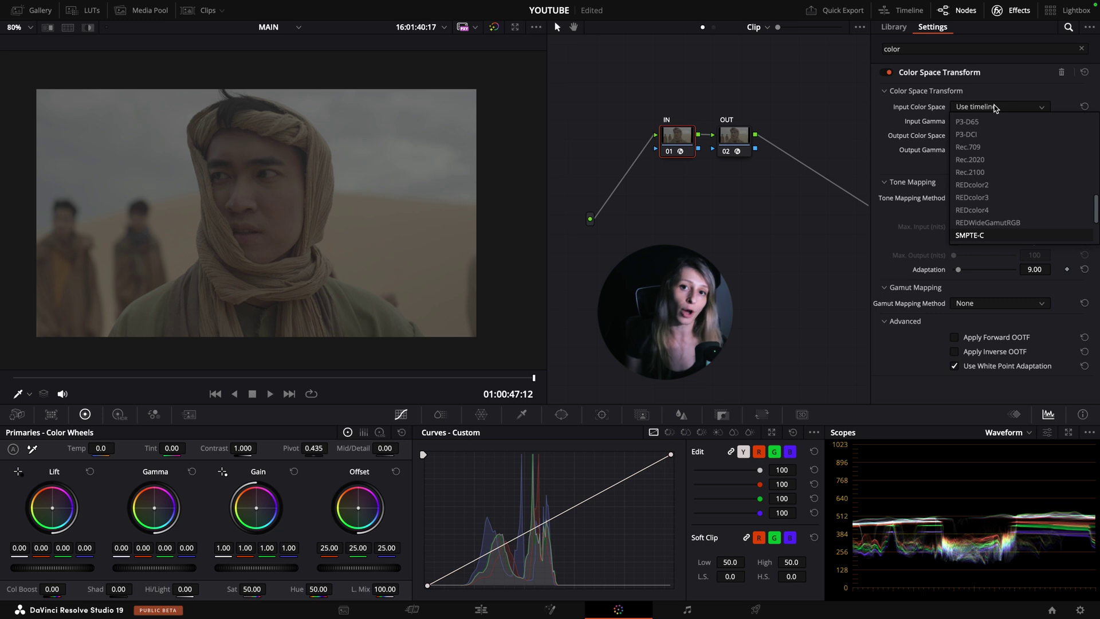
mouse_move(989, 120)
left_mouse_down()
mouse_move(981, 242)
mouse_move(1003, 123)
mouse_move(987, 233)
mouse_move(992, 141)
left_mouse_up()
Step: Set the IN node's output to DaVinci Wide Gamut with DaVinci Intermediate gamma, and its tone mapping method to None
left_click(993, 136)
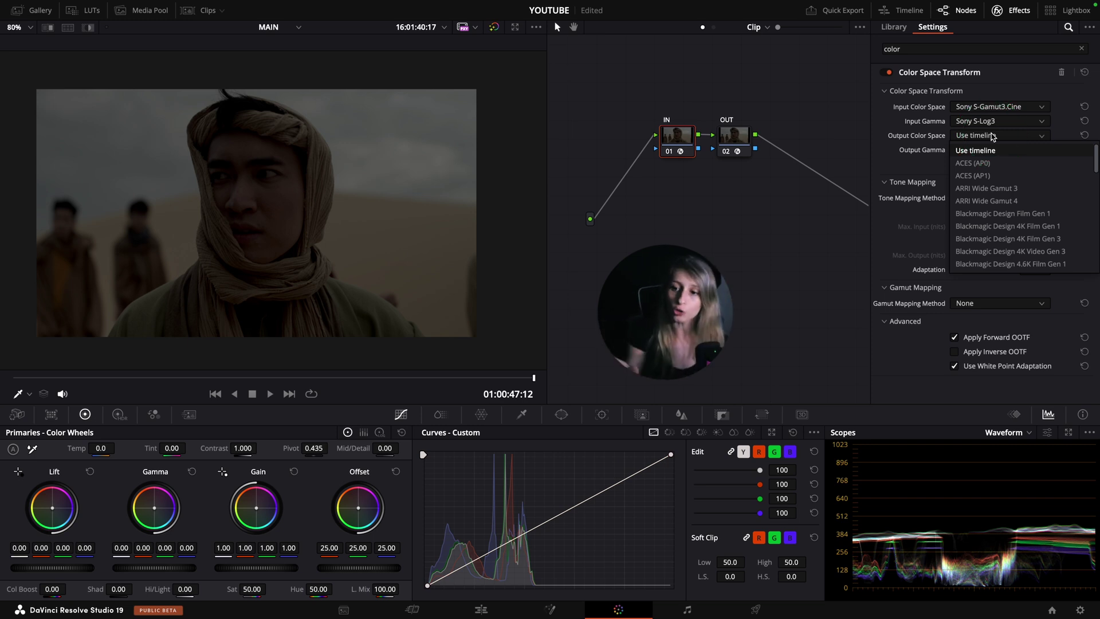
scroll(979, 200, "down", 5)
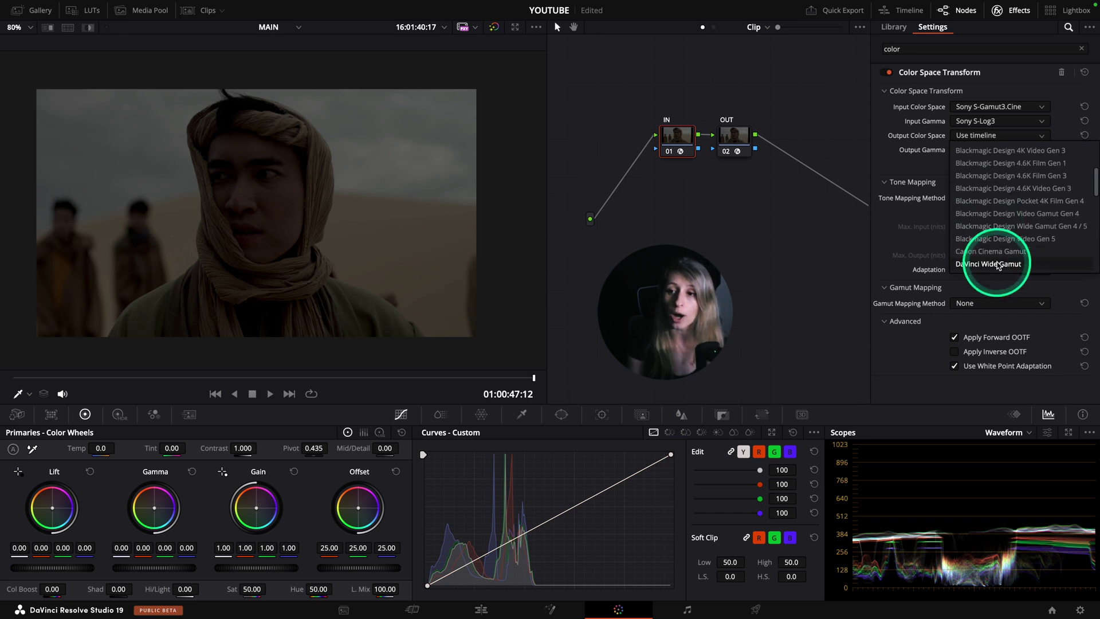
left_click(962, 239)
left_click(977, 149)
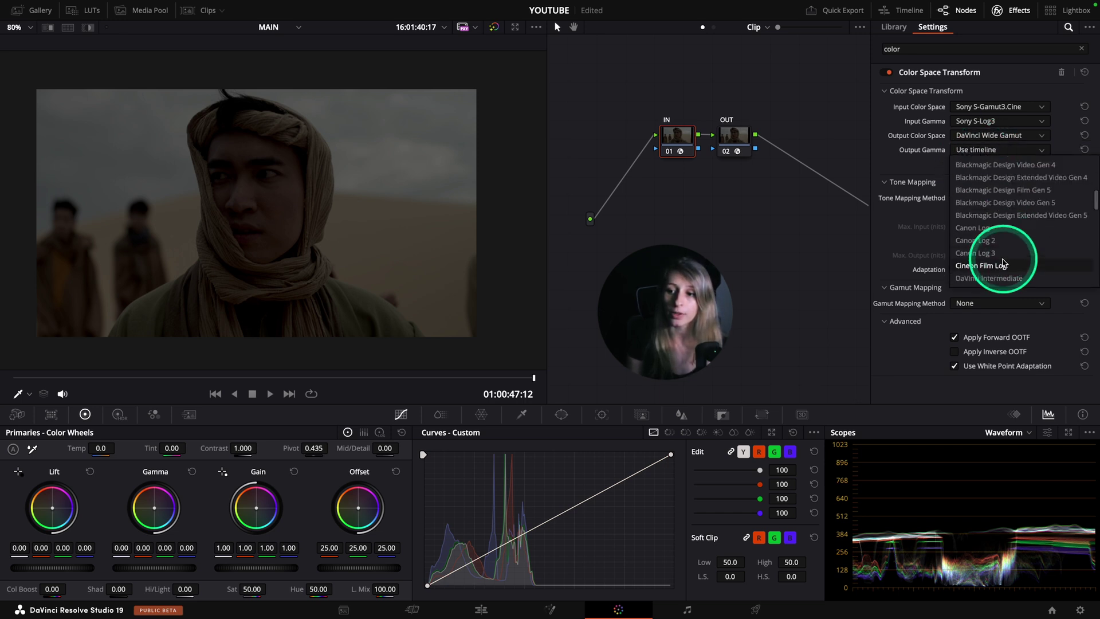
left_click(987, 279)
left_click(976, 198)
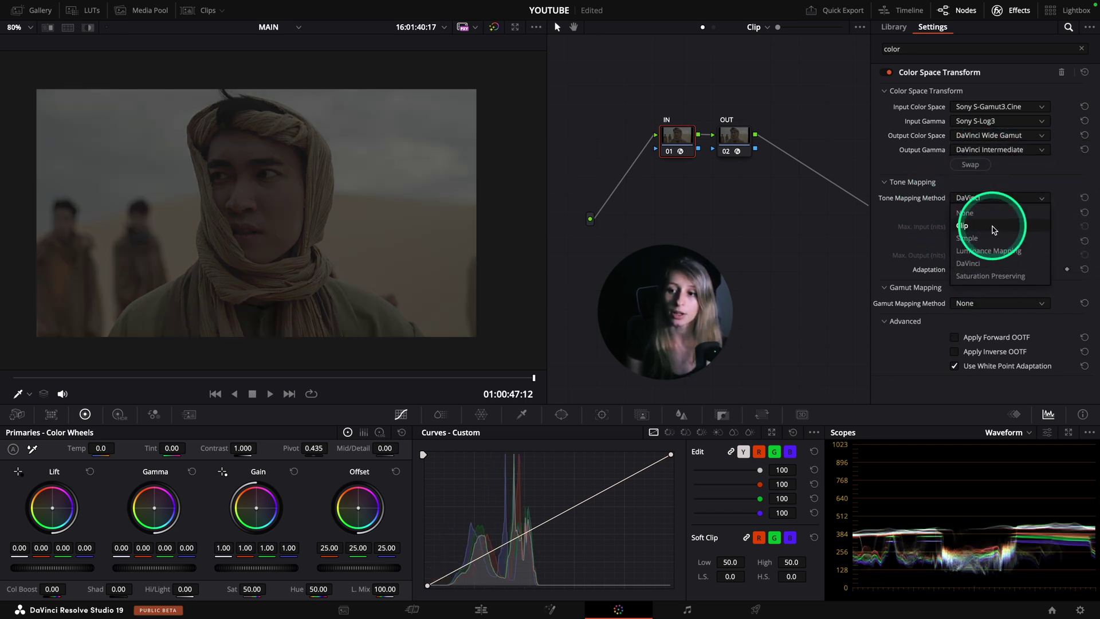
left_click(980, 215)
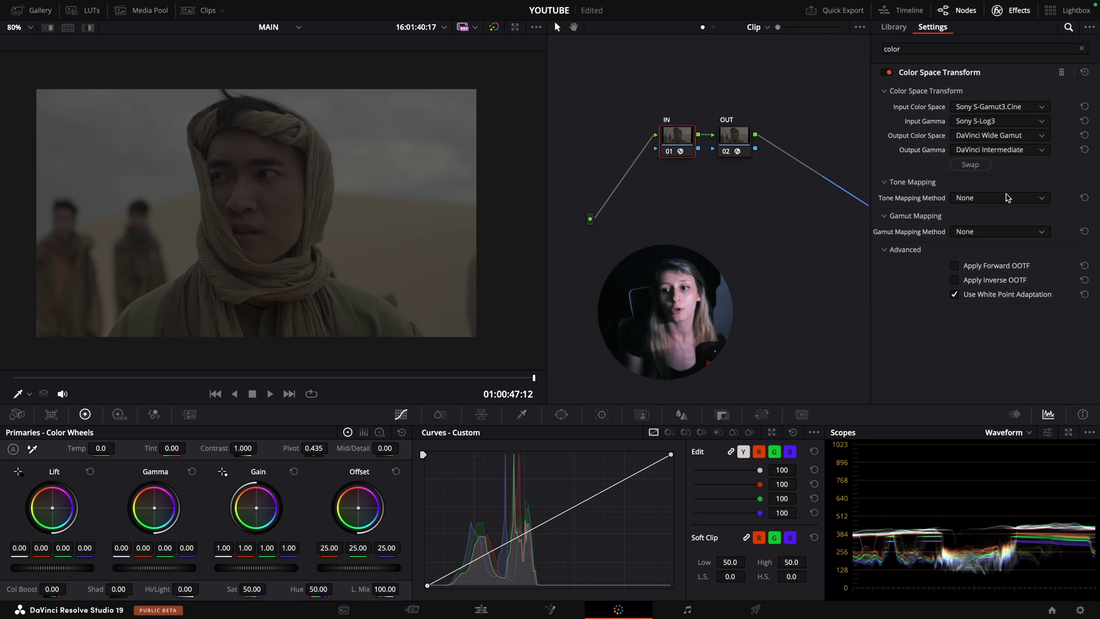
Step: Set the OUT node's input color space to DaVinci Wide Gamut and its input gamma to DaVinci Intermediate
left_click(734, 136)
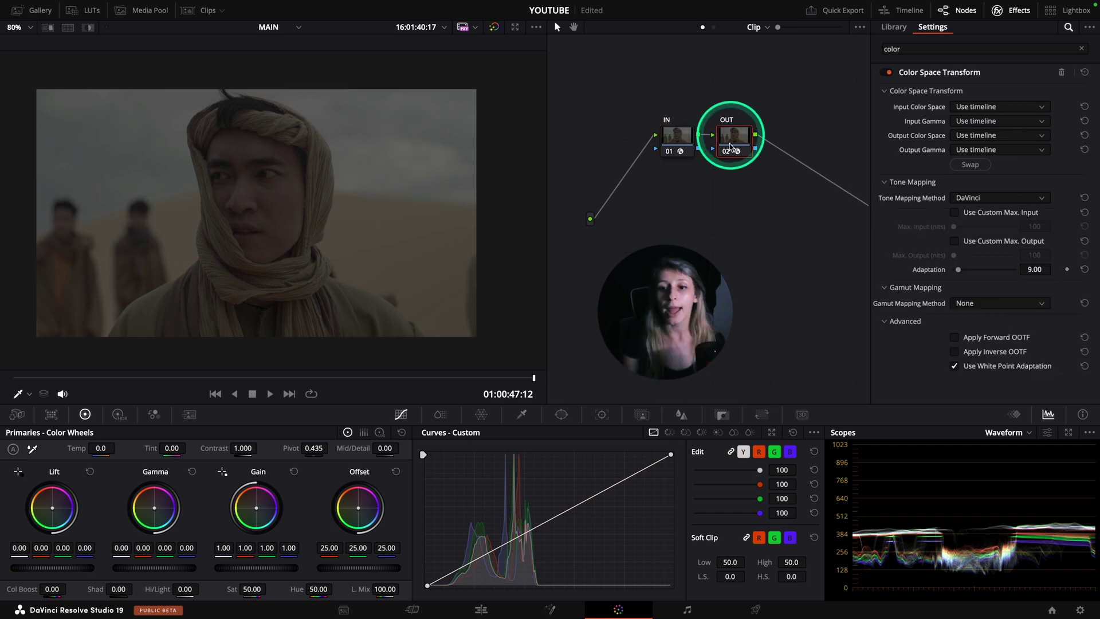
left_click(996, 114)
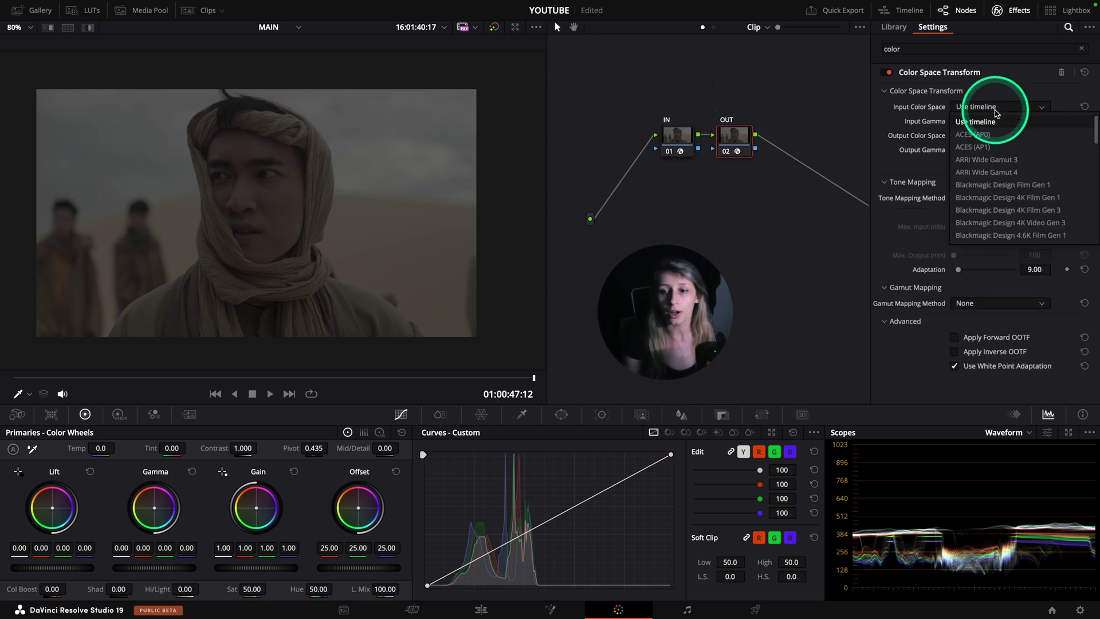
scroll(999, 149, "down", 5)
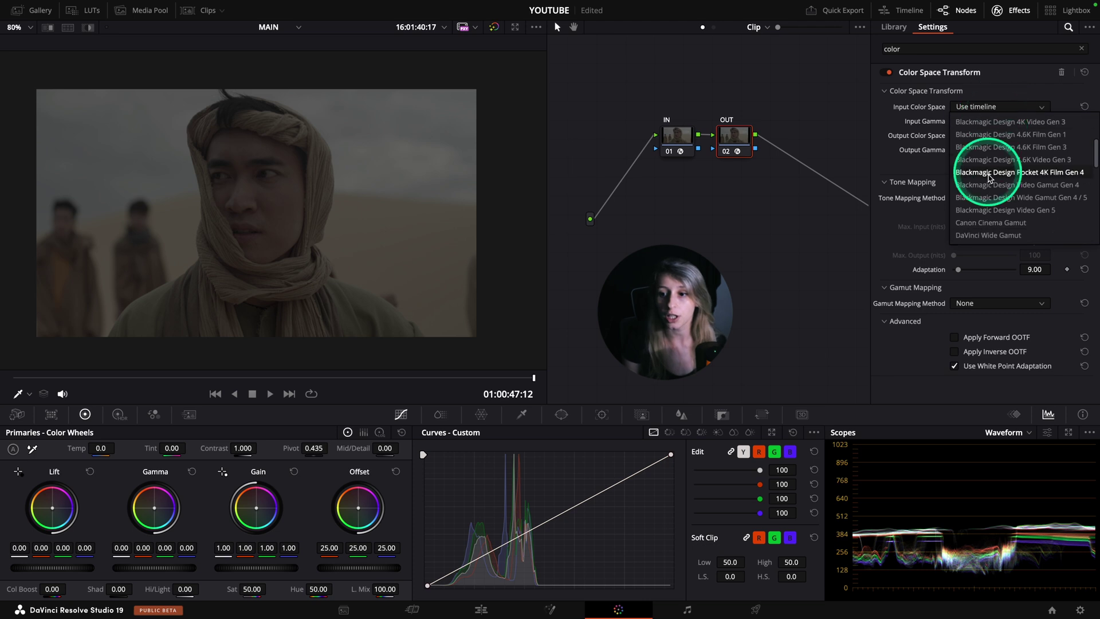
left_click(999, 174)
left_click(995, 121)
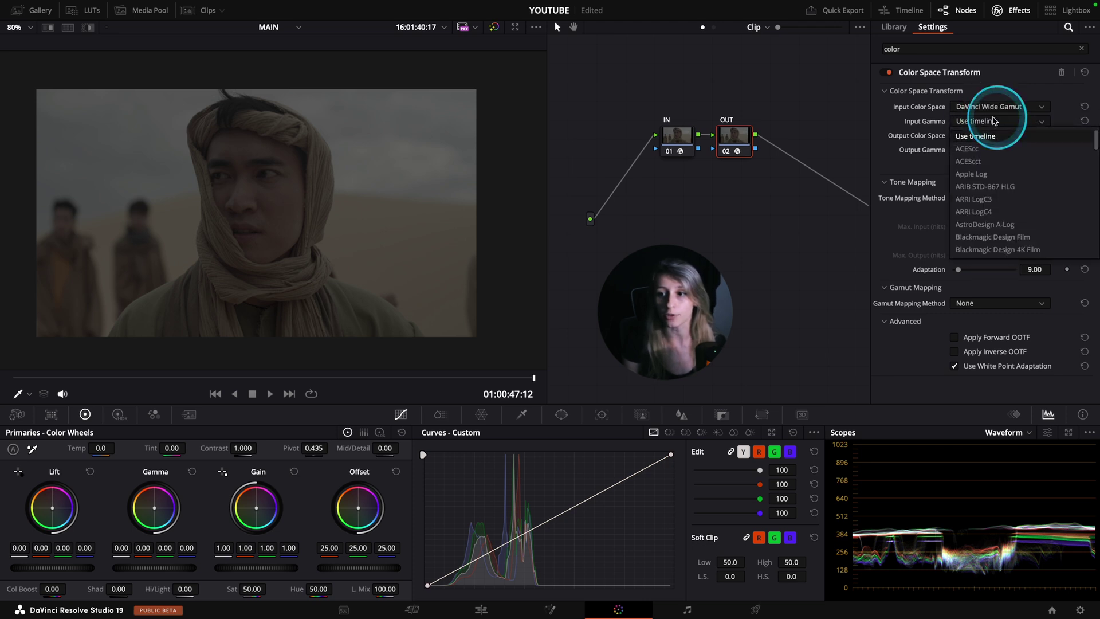
left_click(984, 247)
left_click(918, 117)
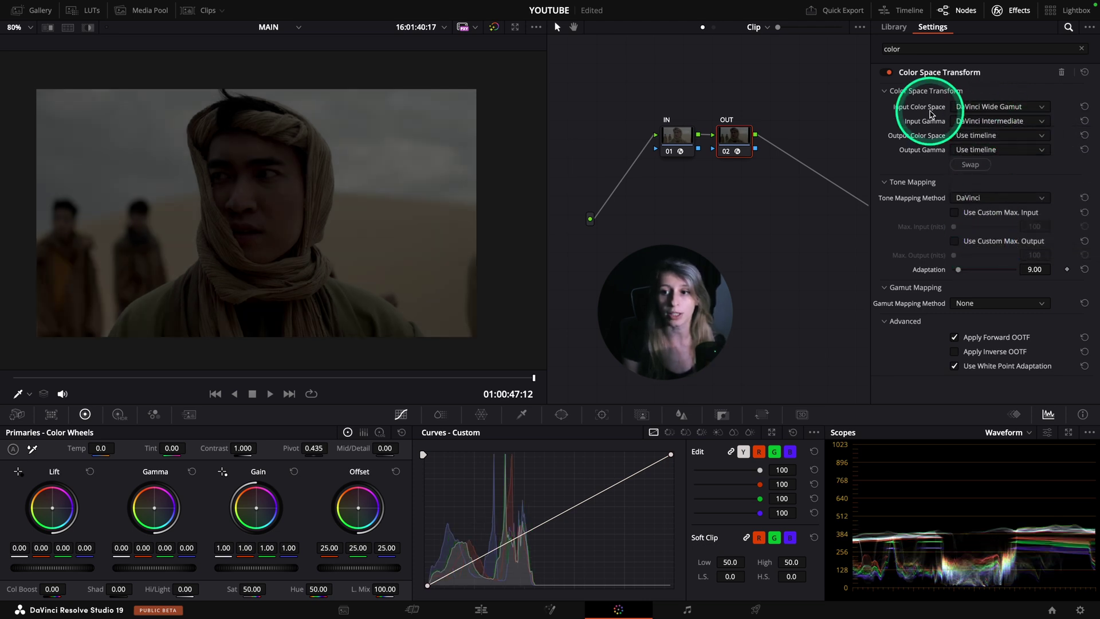
Step: Set the OUT node's output color space to Rec.709 and its output gamma to Cineon Film Log
left_click(971, 136)
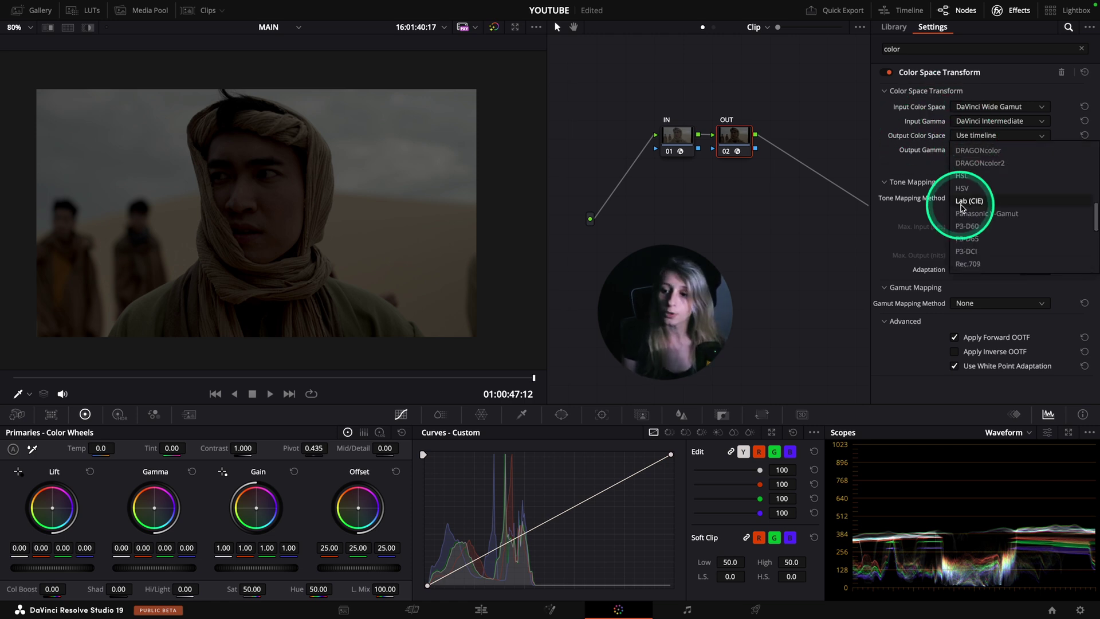
left_click(971, 253)
left_click(985, 144)
left_click(965, 245)
left_click(905, 147)
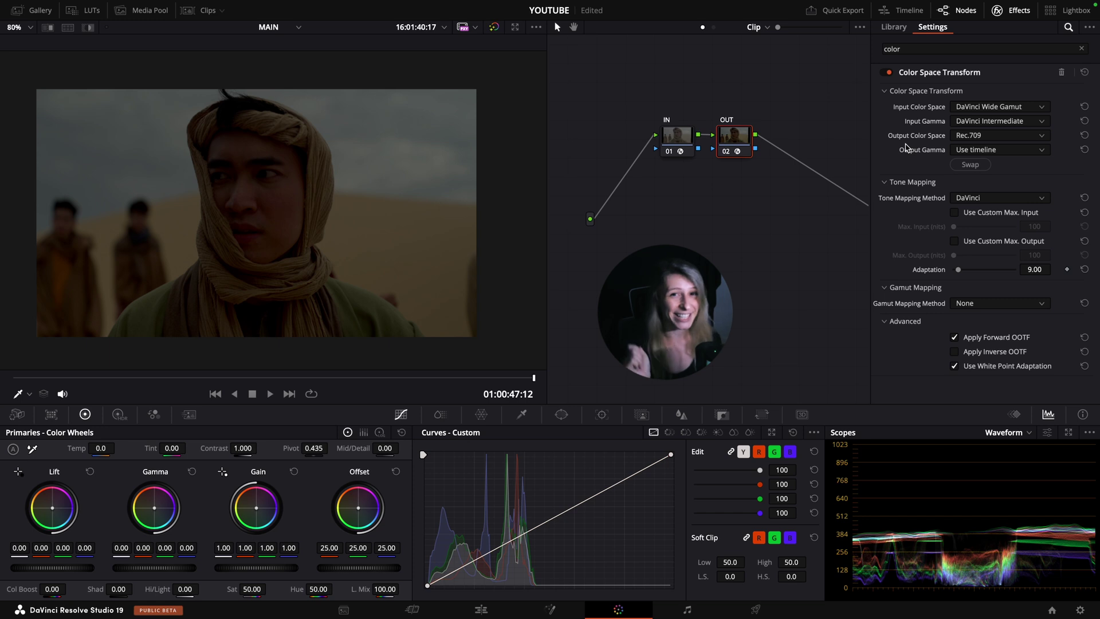
left_click(1007, 152)
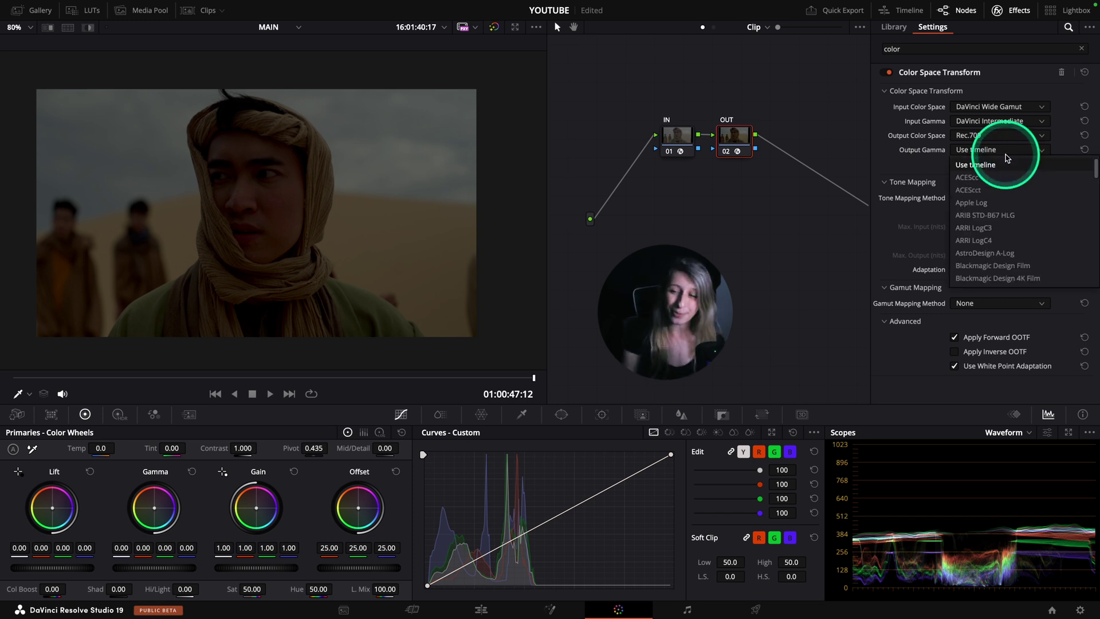
scroll(1006, 157, "down", 5)
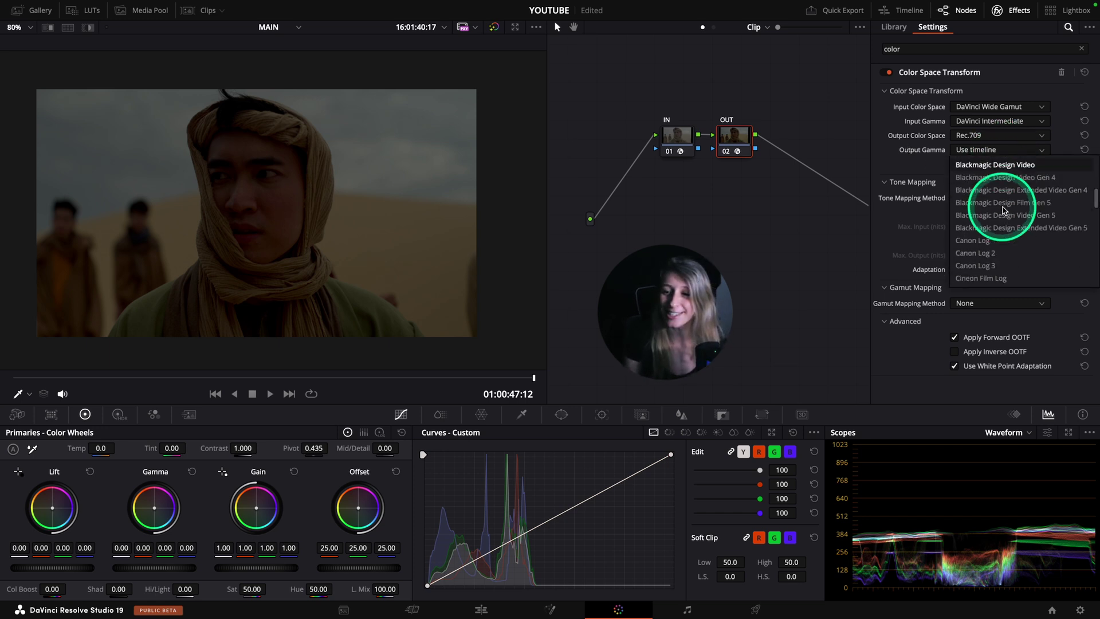
left_click(991, 279)
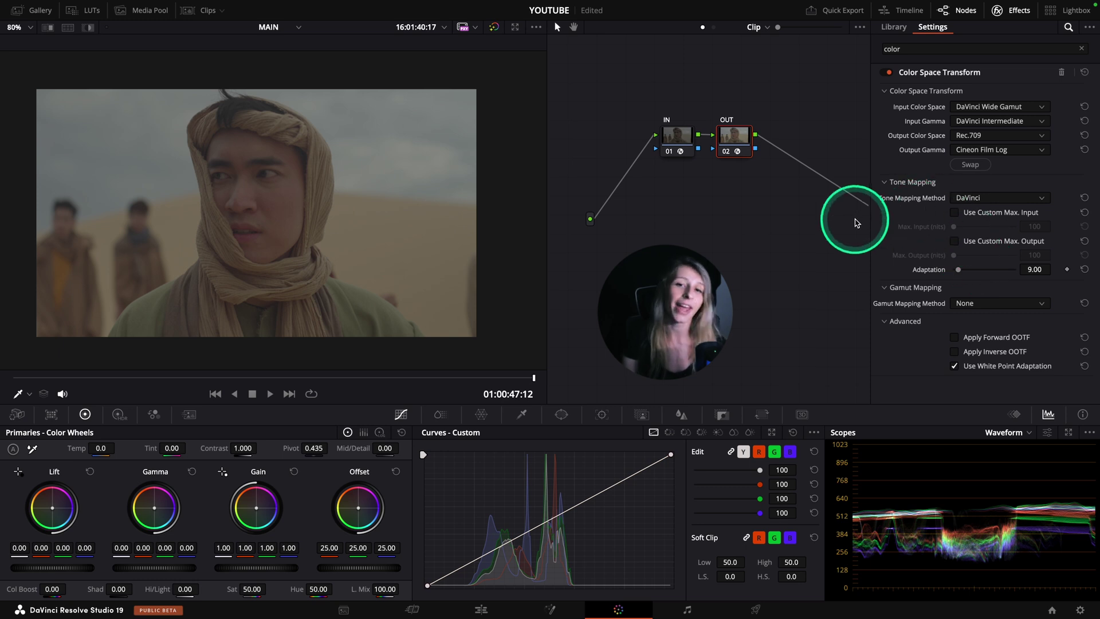
Step: Set the OUT node's tone mapping method to Luminance Mapping and its gamut mapping method to Saturation Compression
left_click(1005, 200)
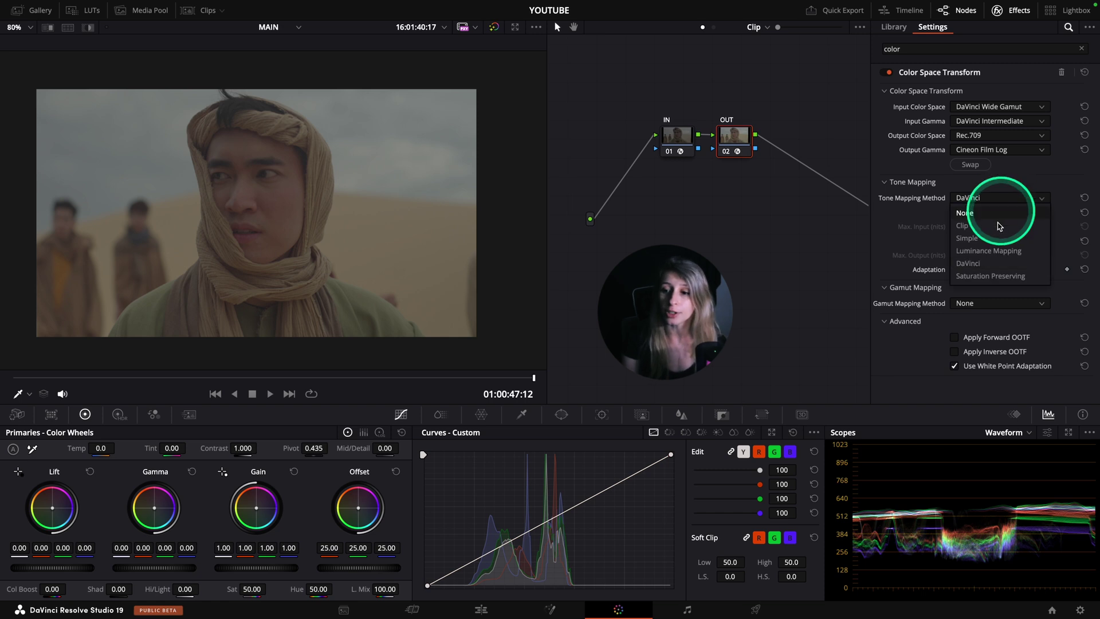
left_click(985, 251)
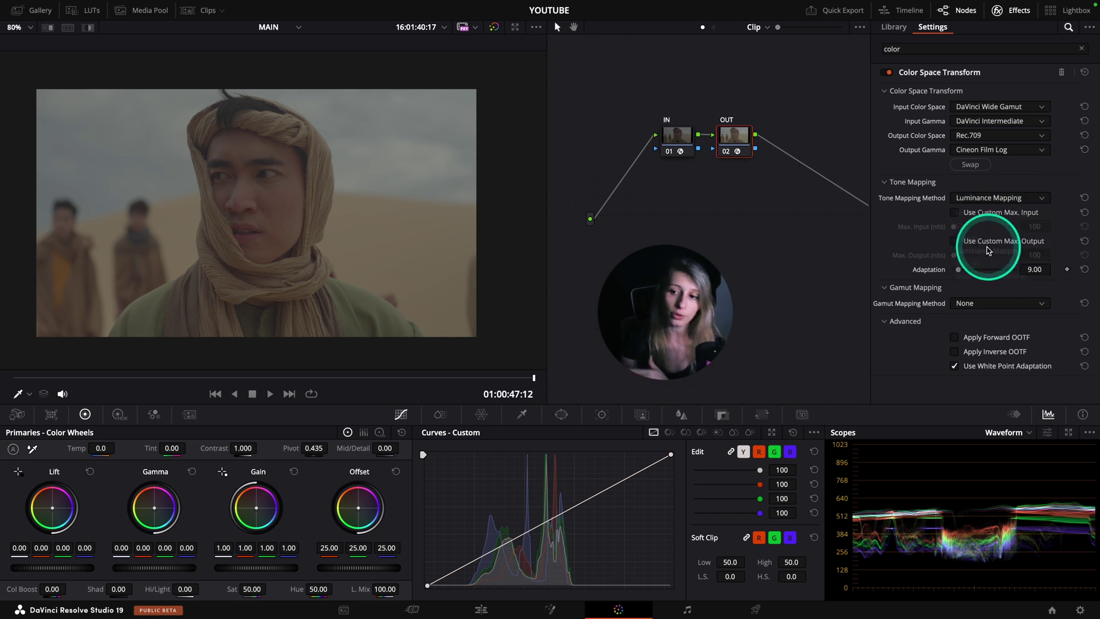
left_click(986, 304)
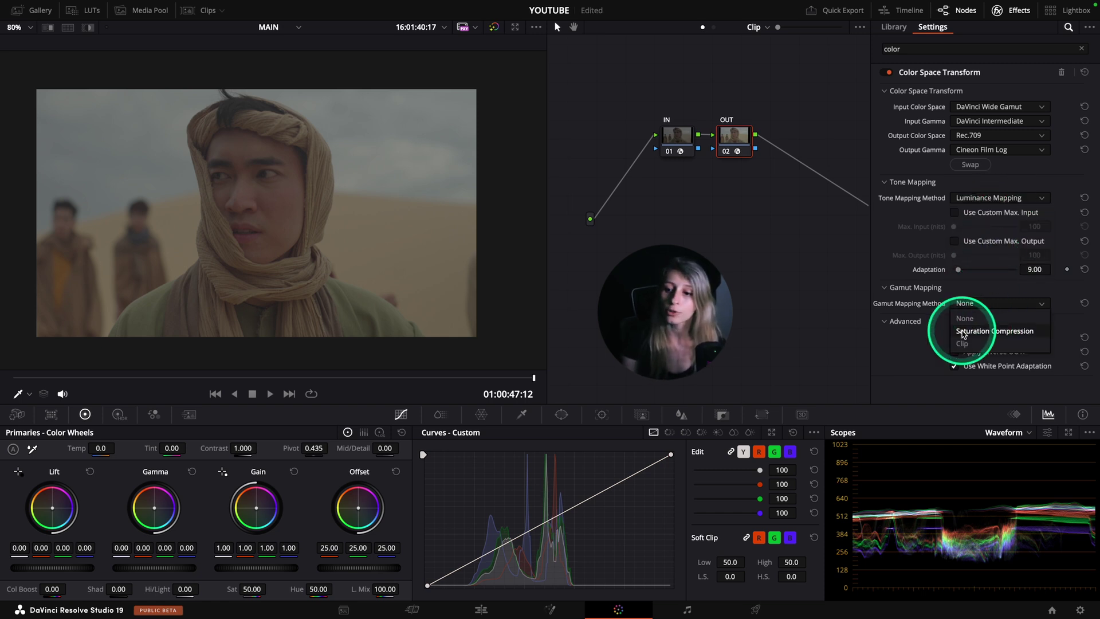
left_click(986, 331)
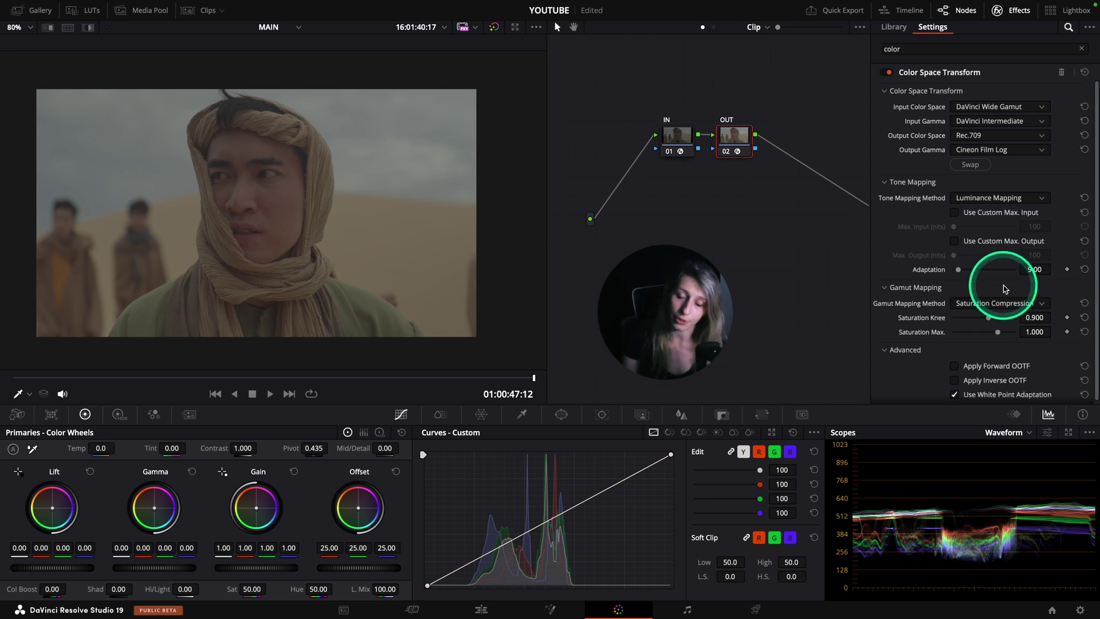
Step: Add a serial node after OUT and label it FPE
key("alt+s")
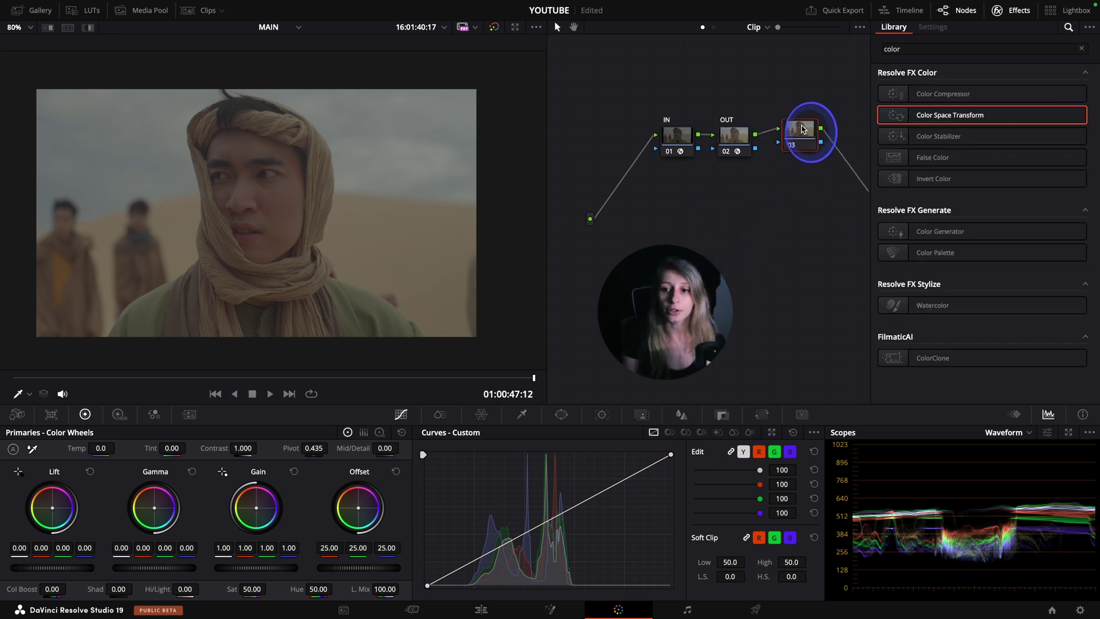
right_click(786, 128)
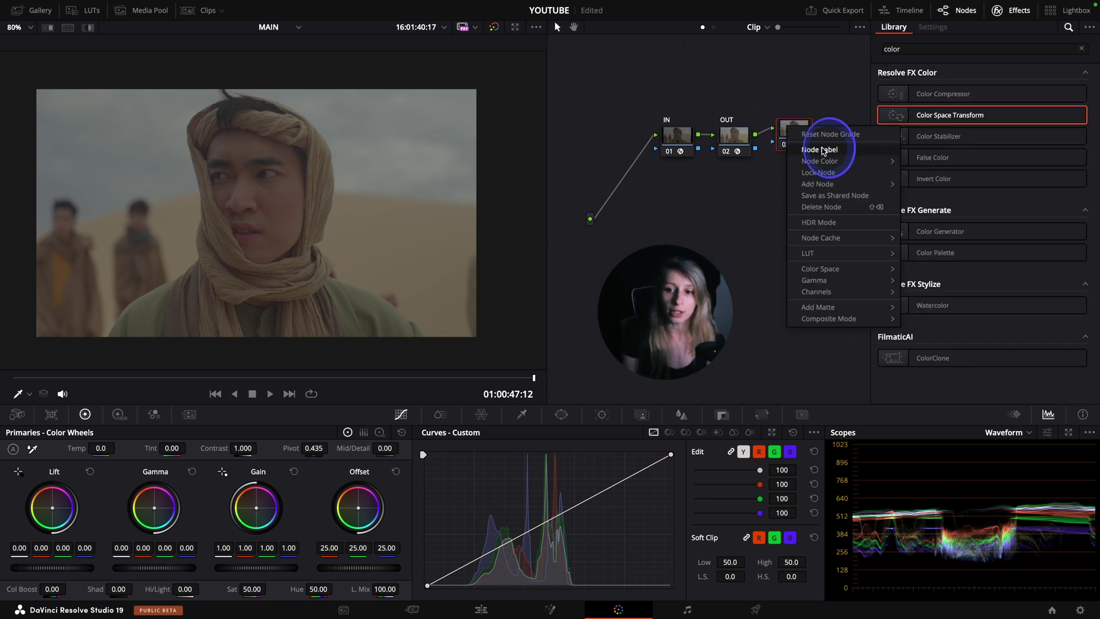
left_click(822, 150)
type("FPE")
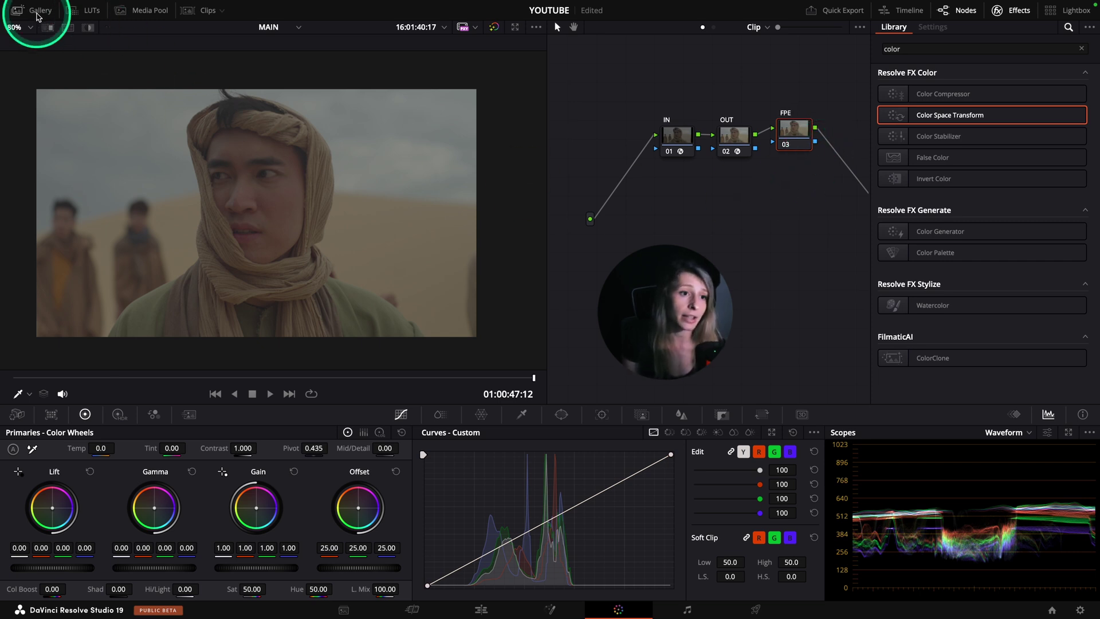
Step: Apply the Rec709 Kodak 2383 D65 film look LUT to the FPE node
left_click(84, 10)
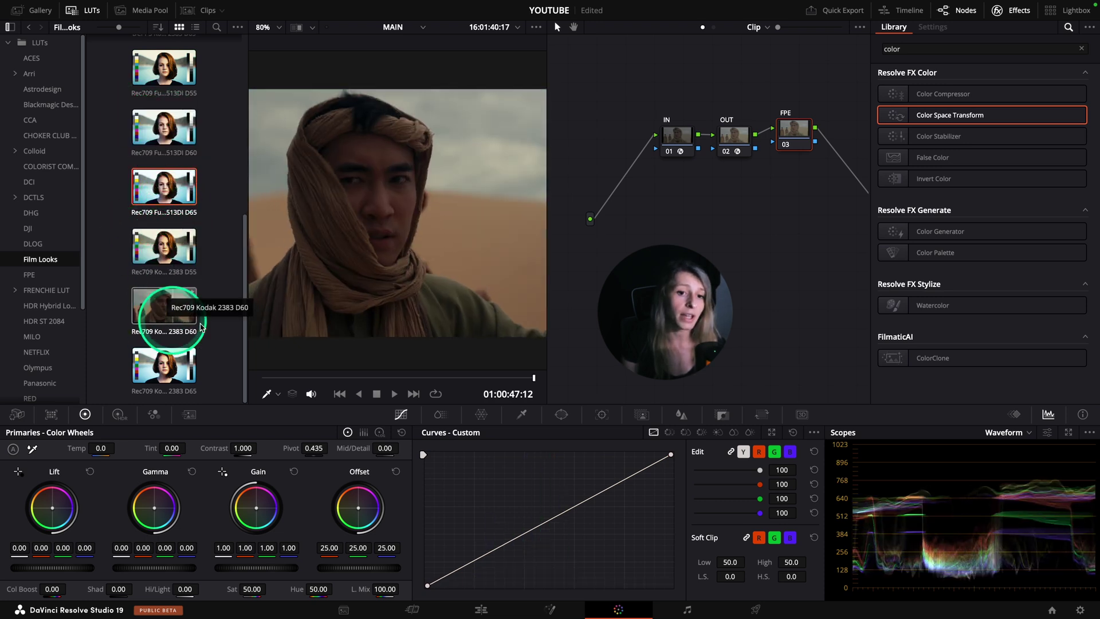
left_click_drag(162, 377, 795, 133)
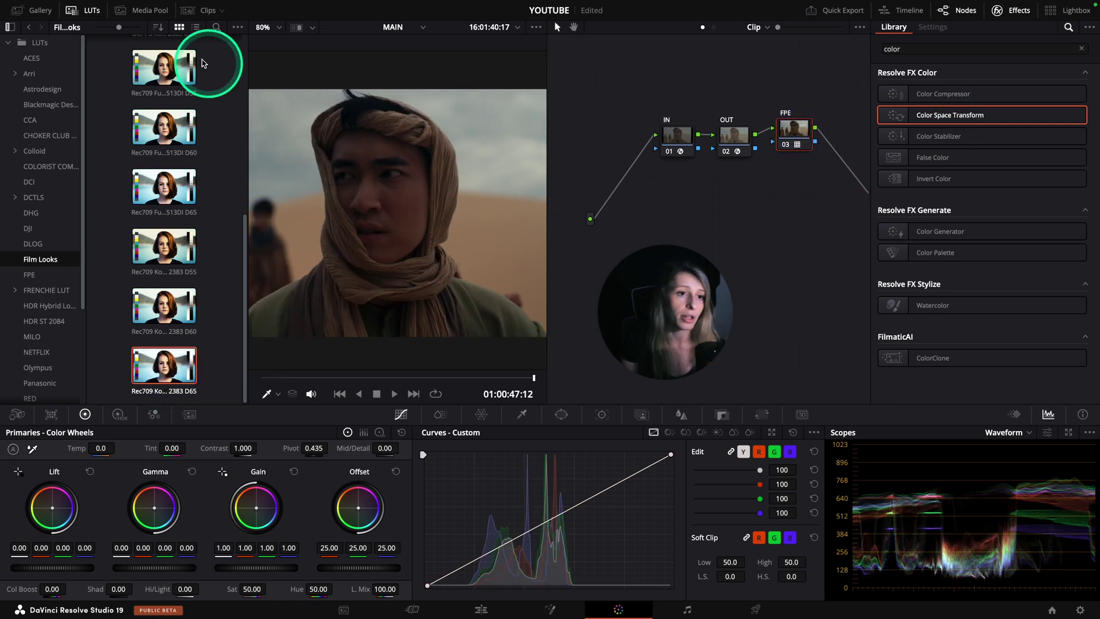
left_click(87, 11)
Step: Rearrange the IN, OUT and FPE nodes to leave a wide gap between IN and OUT
left_click_drag(795, 146, 820, 166)
left_click_drag(745, 143, 783, 154)
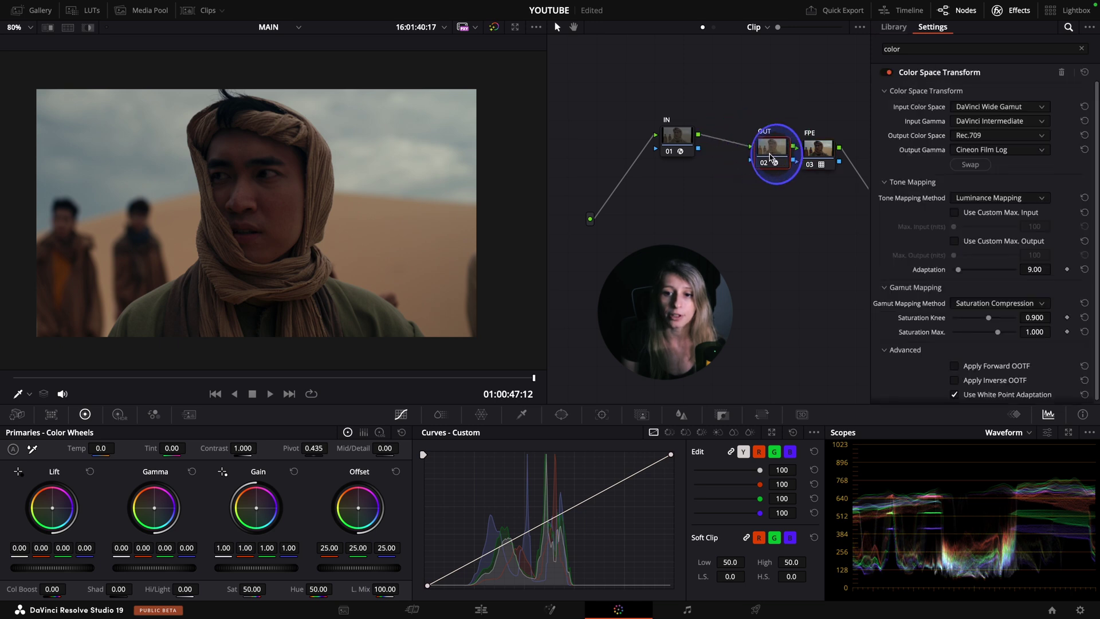
left_click_drag(675, 139, 615, 152)
left_click_drag(771, 158, 736, 150)
left_click_drag(616, 153, 598, 125)
left_click_drag(728, 143, 752, 125)
left_click(580, 263)
left_click(822, 167)
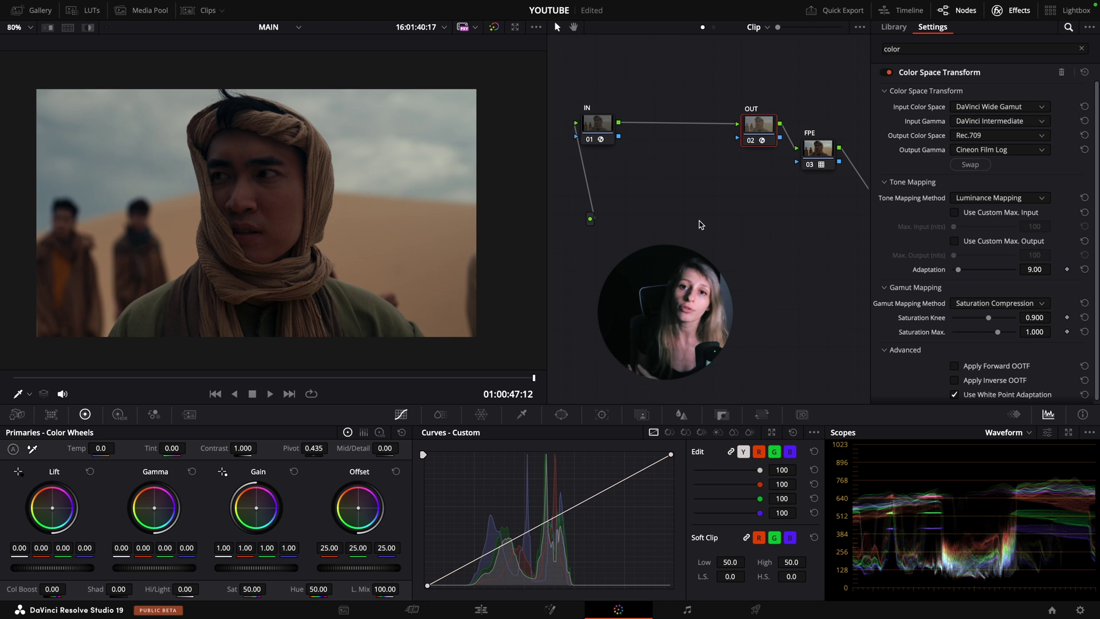
left_click_drag(751, 136, 745, 143)
Step: Insert a serial node between IN and OUT with its gain at 1.14, and add a layer node beneath it
left_click(696, 128)
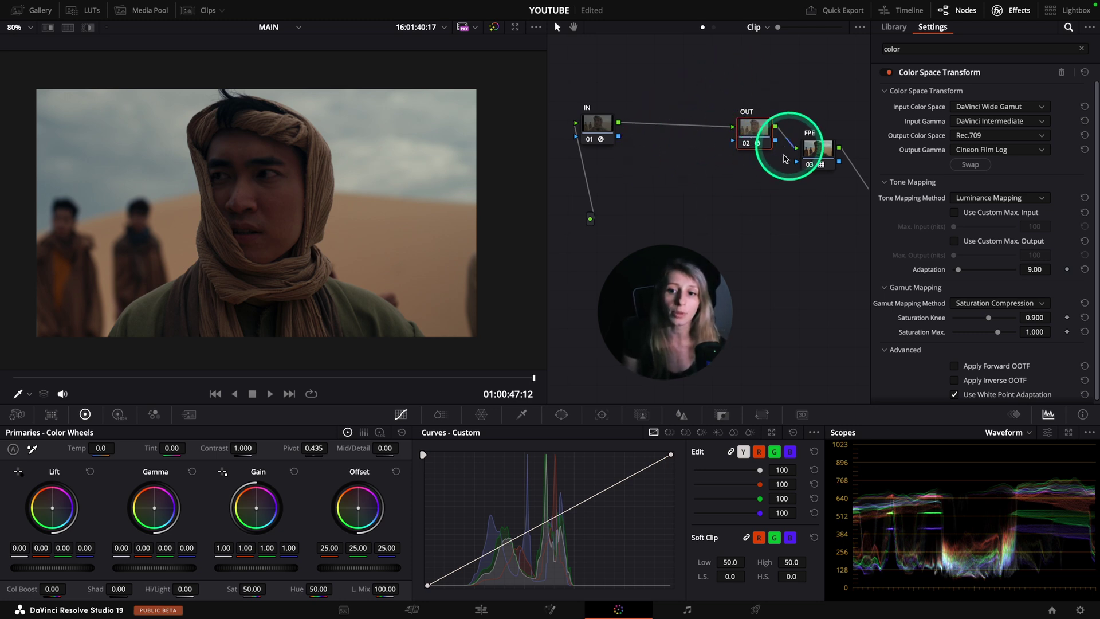
key("shift+s")
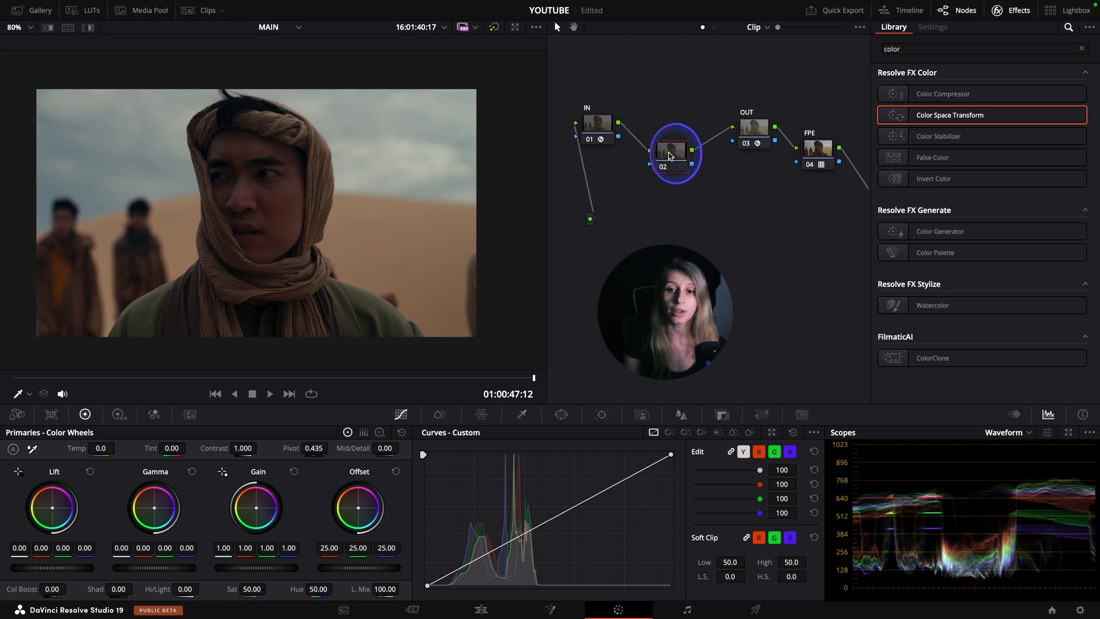
key("alt+l")
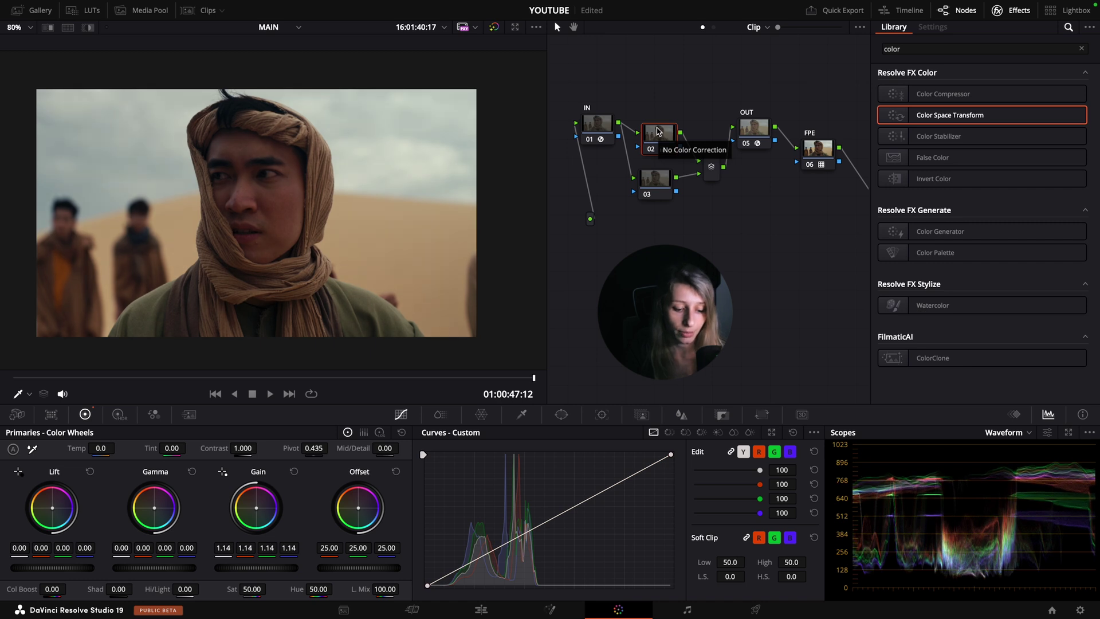
Step: Raise the yellow density on the lower layer's node with ColorSlice, and place the layer's nodes further down the graph
left_click(654, 179)
left_click(438, 417)
left_click_drag(546, 580, 547, 540)
left_click_drag(656, 179, 651, 248)
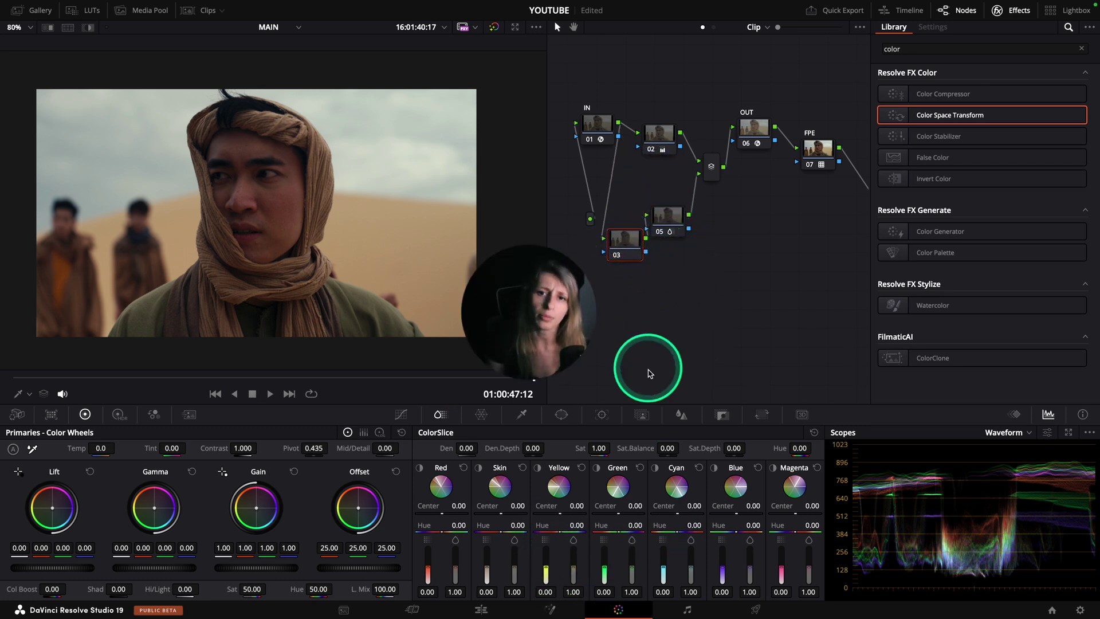
Step: Warp the hue and saturation on node 03 with a 16-division Color Warper grid, to hue 0.95 and saturation 1.10
left_click(490, 424)
left_click(437, 588)
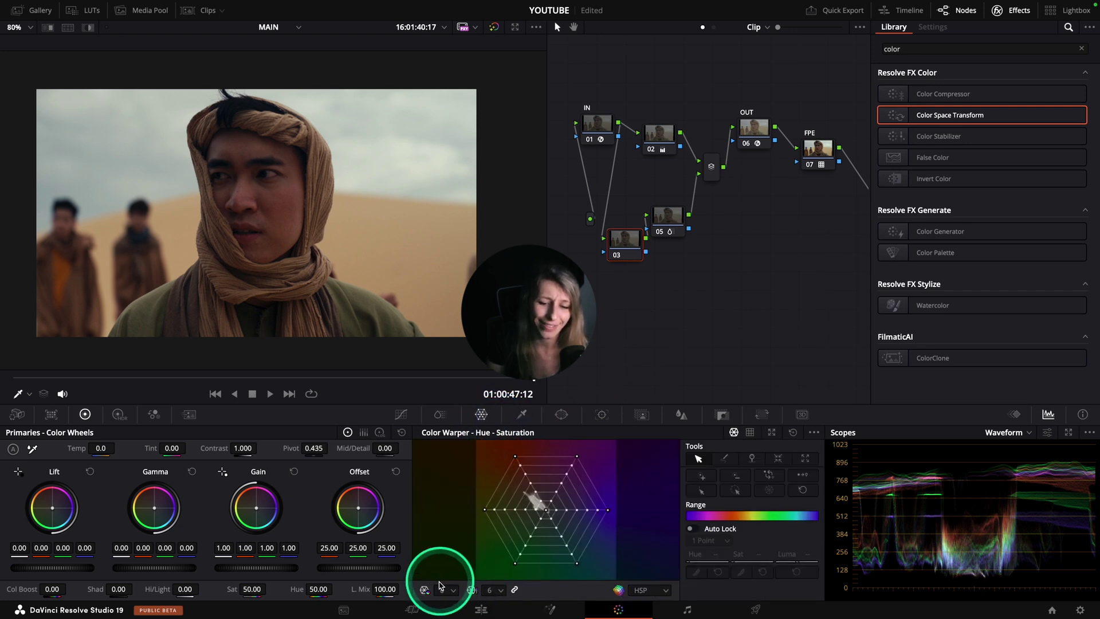
left_click(502, 464)
left_click_drag(503, 470, 502, 474)
left_click(662, 320)
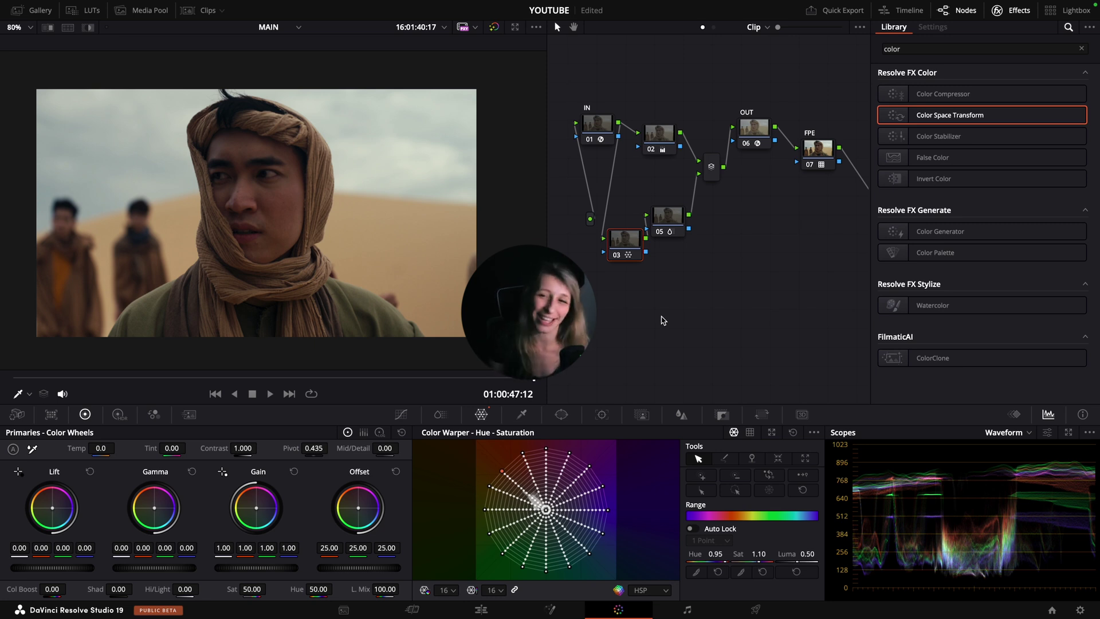
Step: Add a node before OUT with a circular window of size about 56.83 around the man's face, and brighten it with the custom curve
left_click(754, 127)
key("alt+p")
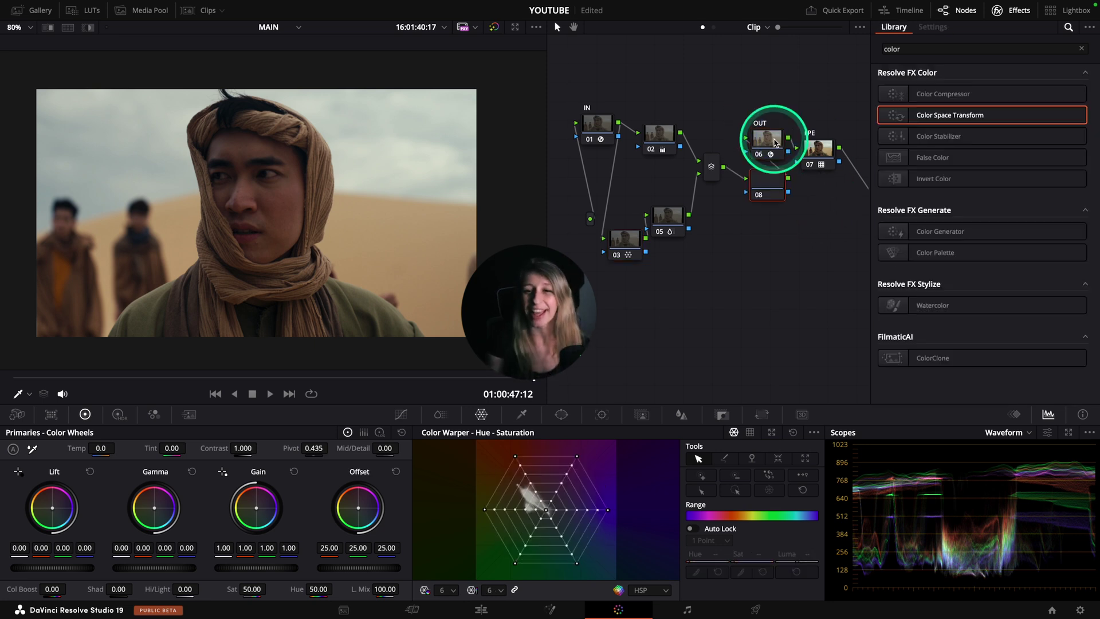
left_click(562, 414)
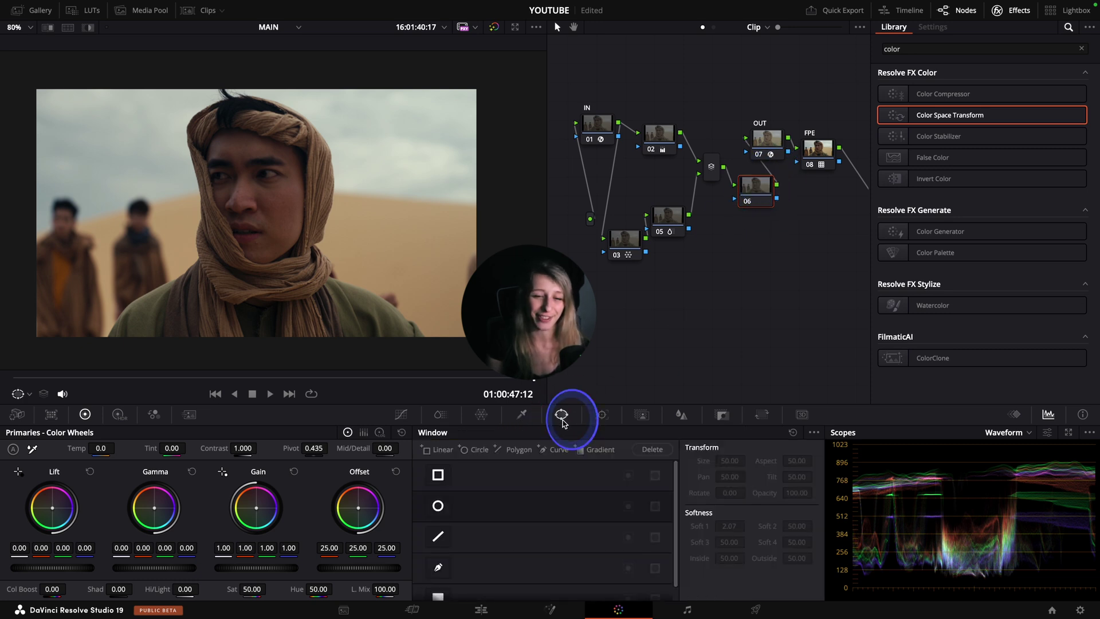
left_click(438, 505)
left_click_drag(333, 213, 359, 214)
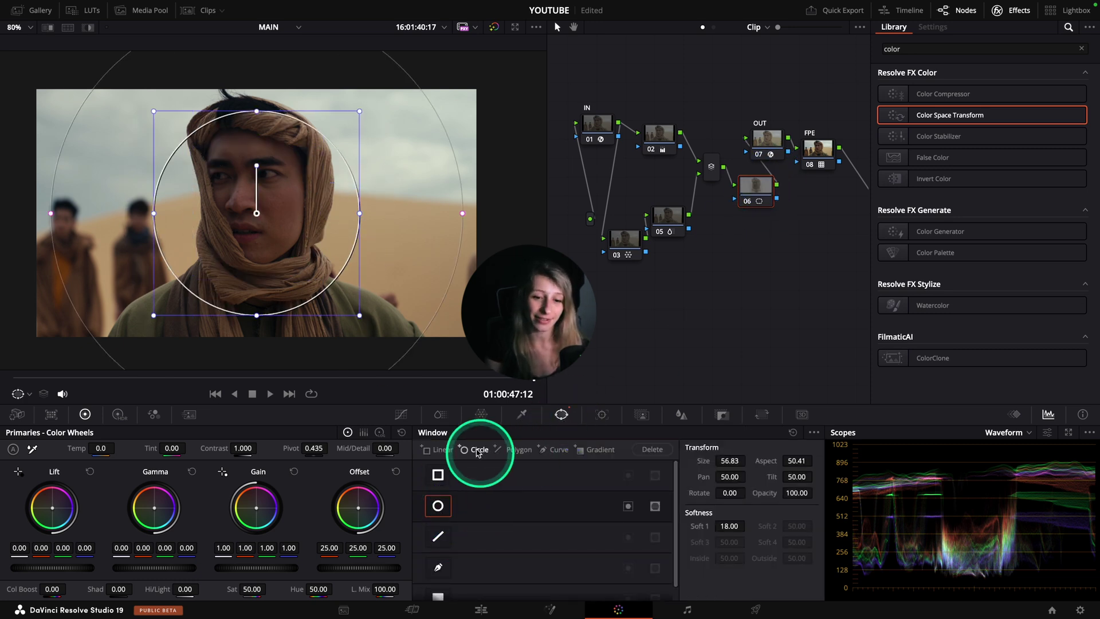
left_click(401, 414)
Step: Add an outside node after the windowed node and pull its custom curve down slightly to darken the surroundings
right_click(757, 186)
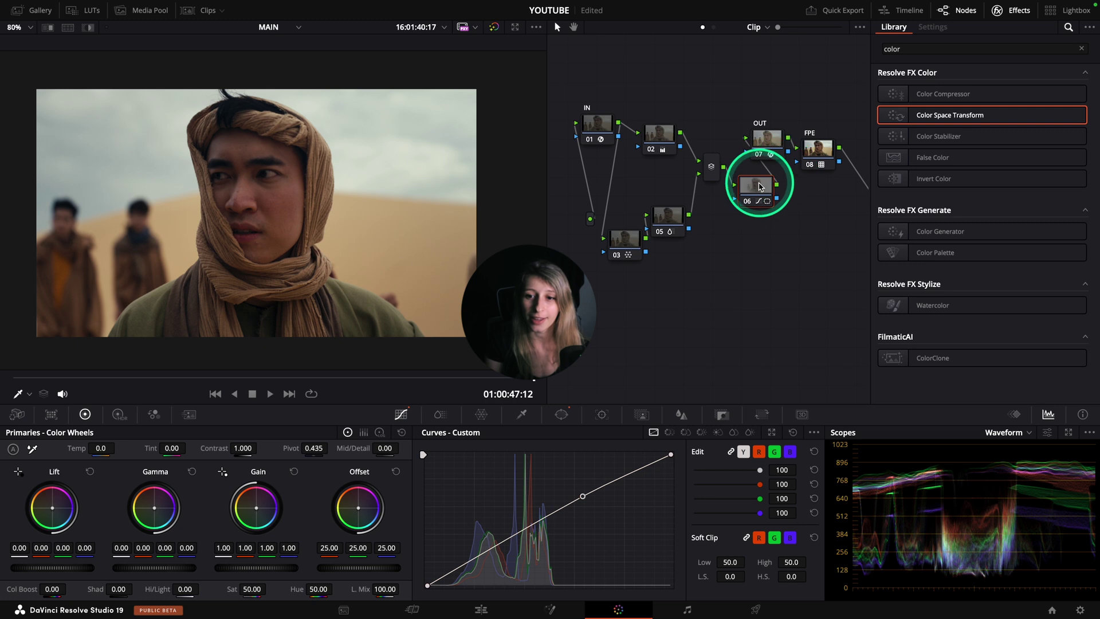
mouse_move(805, 253)
left_click(917, 301)
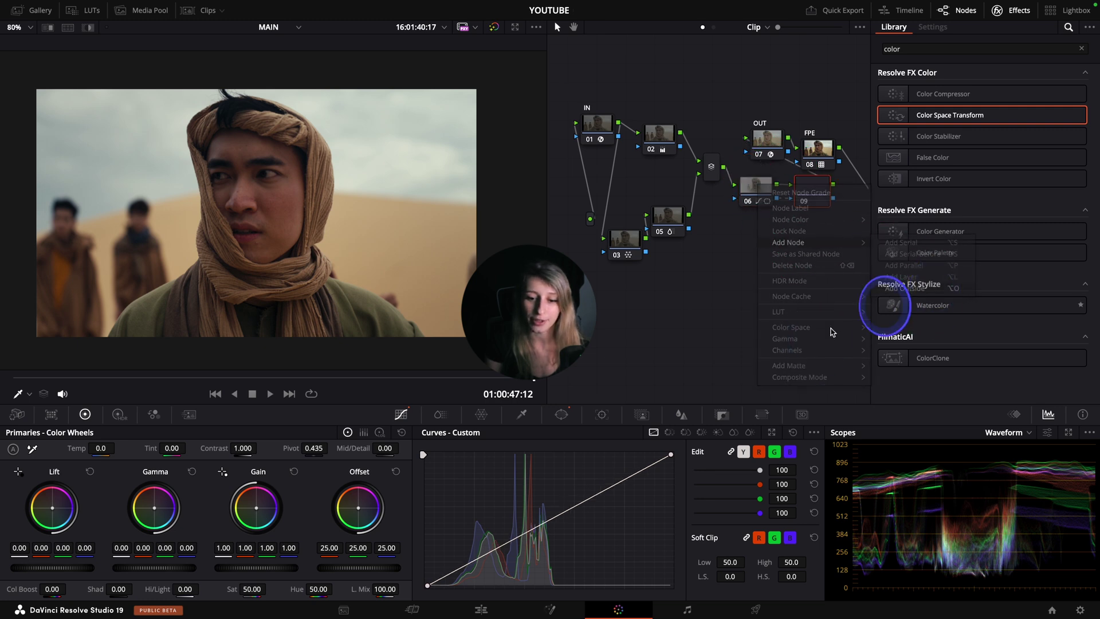
left_click_drag(586, 510, 581, 512)
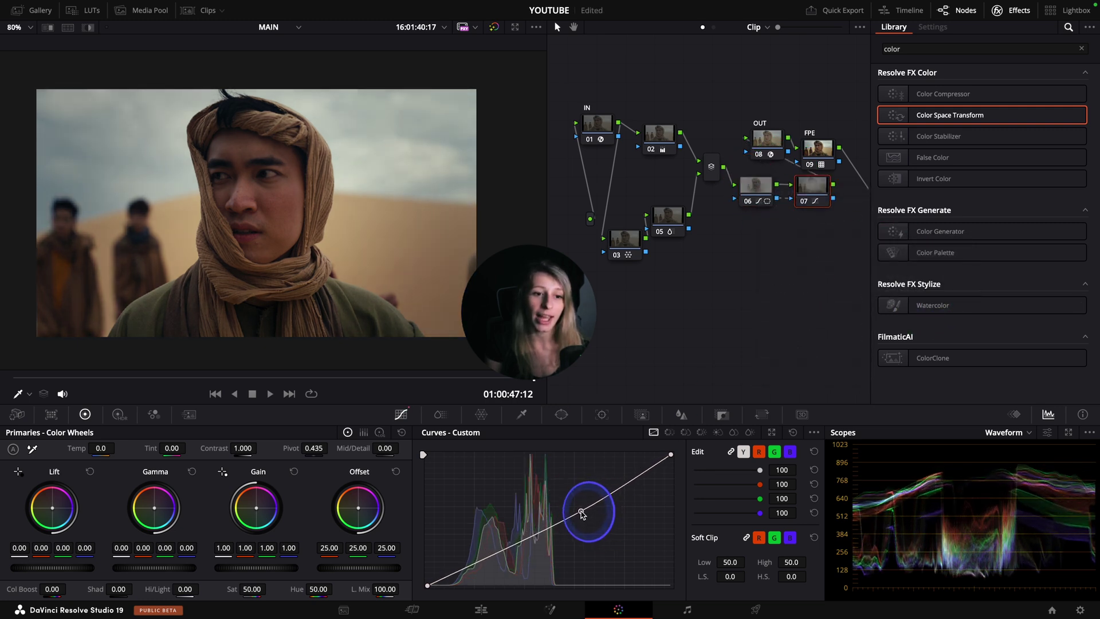
left_click(684, 331)
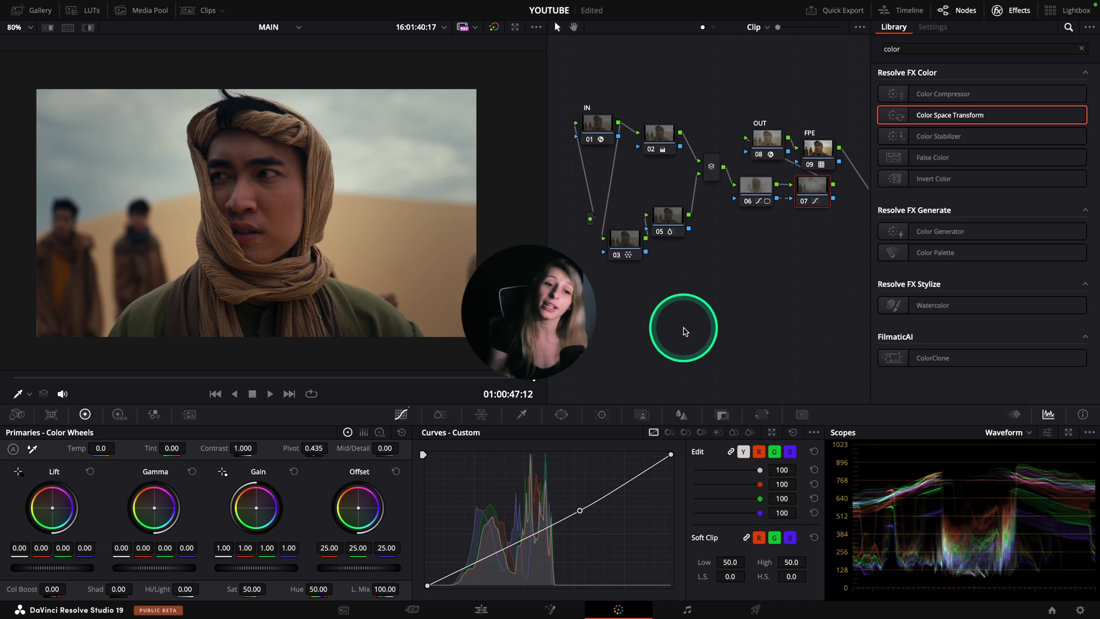